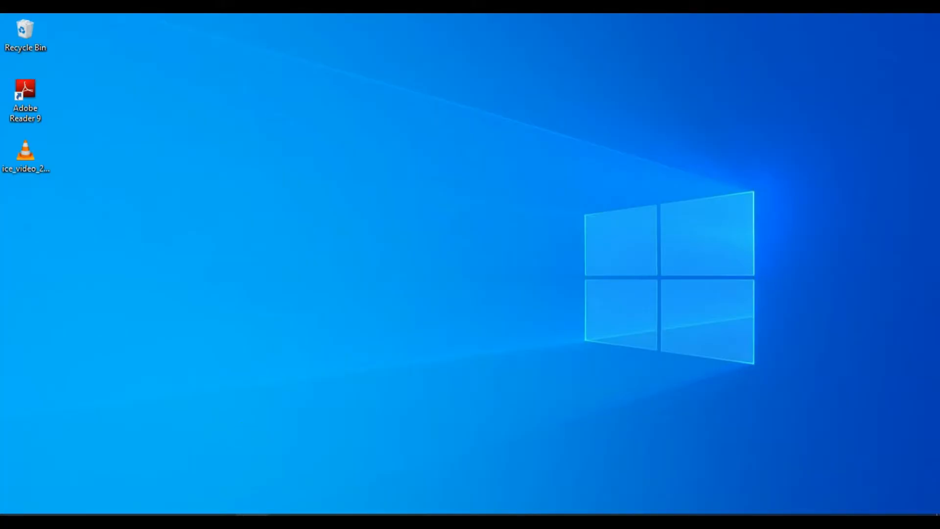
Step: Switch to Photoshop and copy a rectangular selection of the baby's face and hat to a new layer in the photo document
{"action": "left_click", "coordinate": [252, 520]}
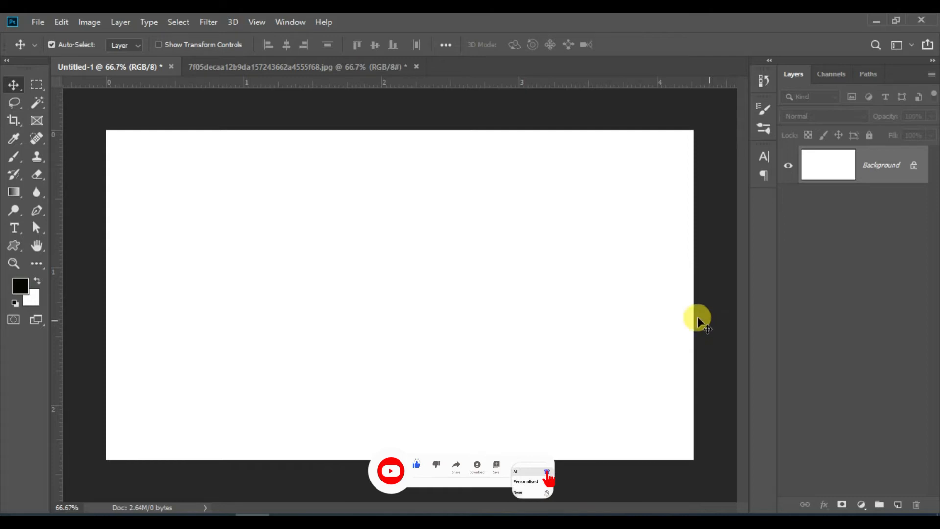
{"action": "left_click", "coordinate": [352, 64]}
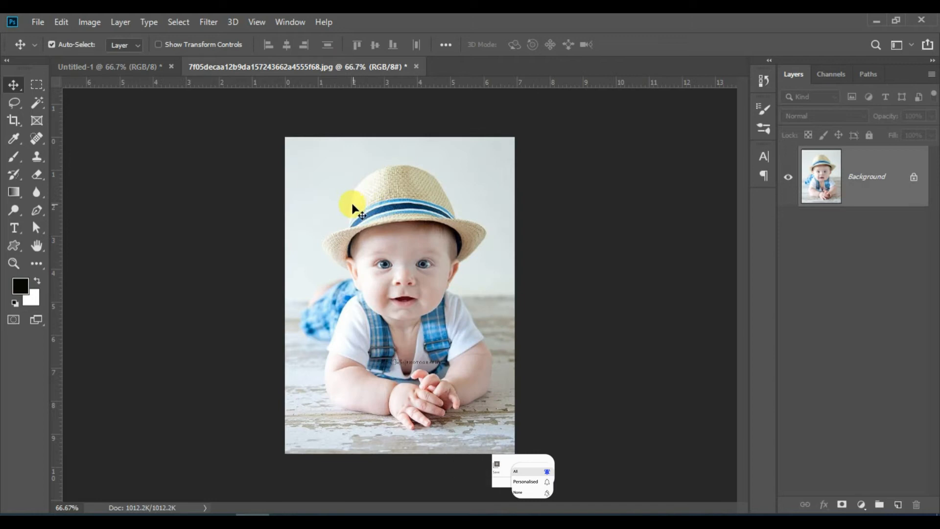
{"action": "left_click", "coordinate": [36, 84]}
{"action": "left_click_drag", "start_coordinate": [323, 193], "coordinate": [493, 322]}
{"action": "right_click", "coordinate": [415, 283]}
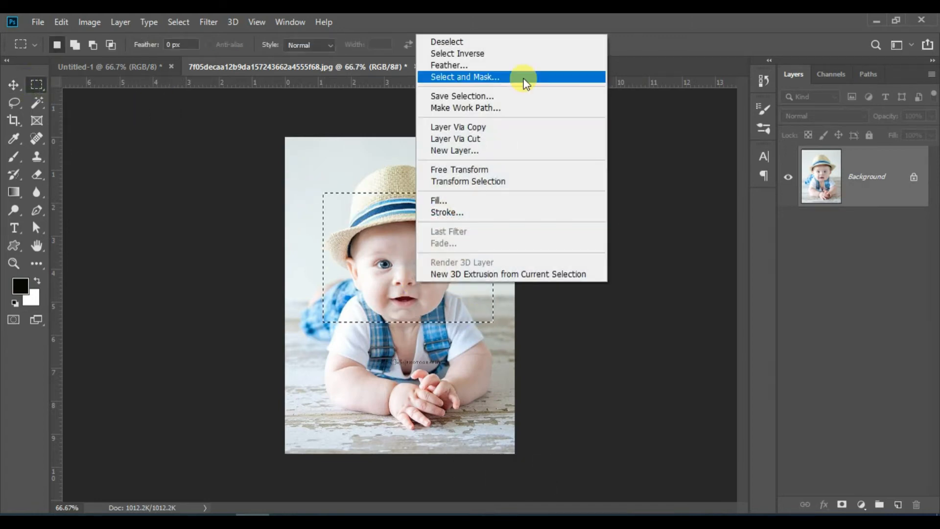
{"action": "left_click", "coordinate": [512, 126]}
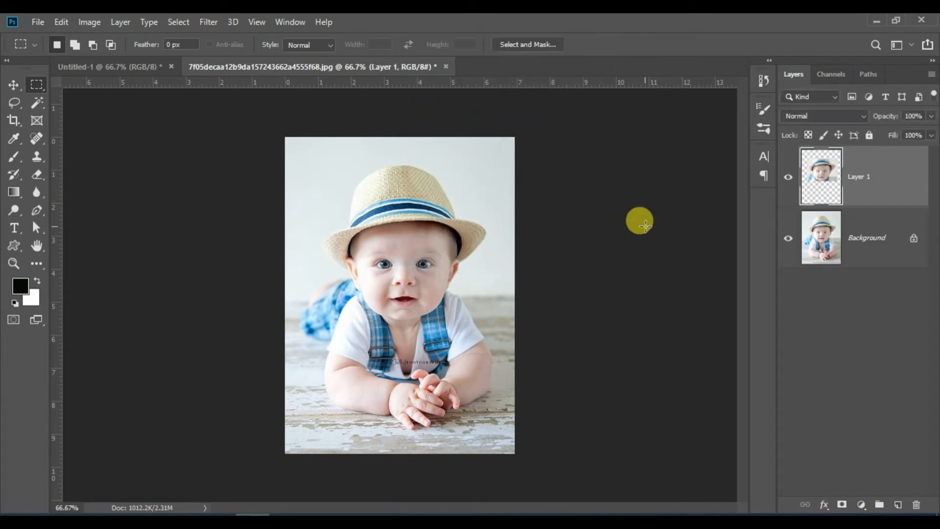
Step: Try to place the cropped face layer in the Untitled-1 document with the photo's Background layer hidden
{"action": "left_click", "coordinate": [788, 237]}
{"action": "key", "text": "v"}
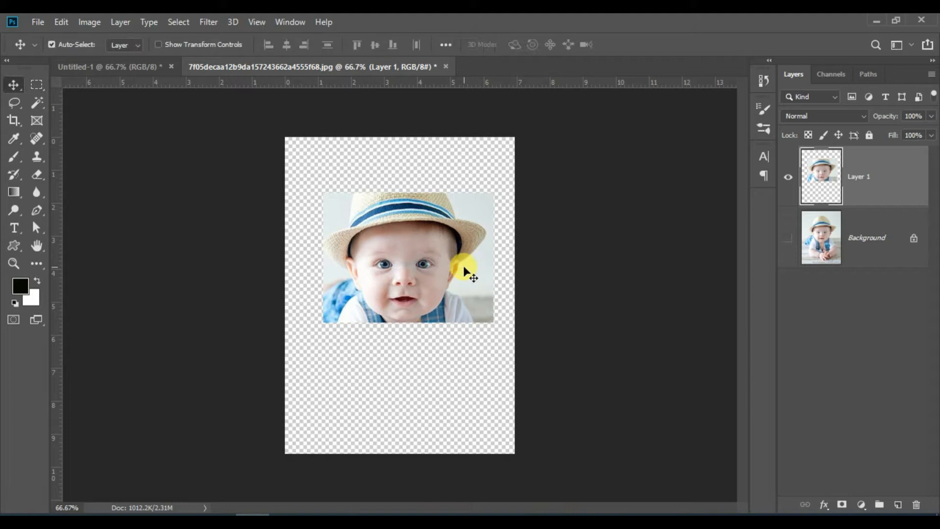
{"action": "left_click_drag", "start_coordinate": [464, 266], "coordinate": [340, 289]}
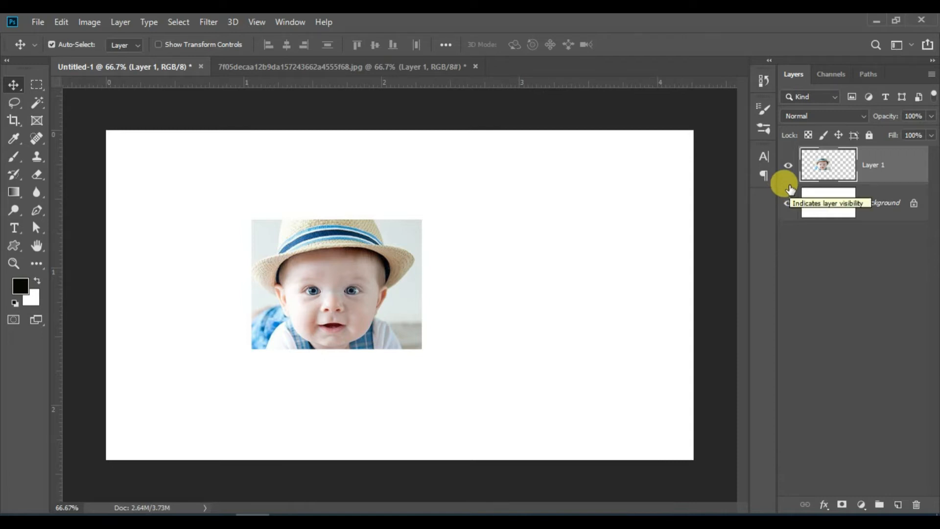
{"action": "key", "text": "ctrl+z"}
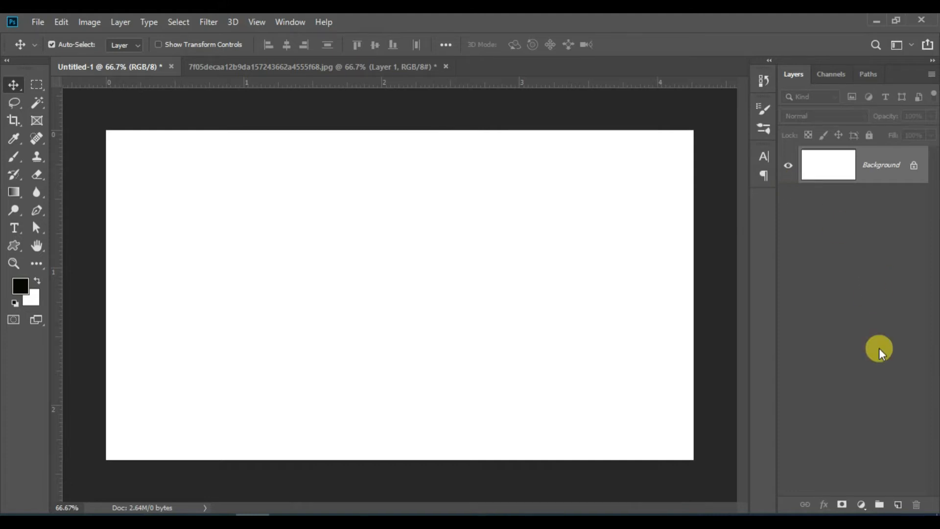
Step: Add five empty layers above the Background in the Untitled-1 document
{"action": "left_click", "coordinate": [899, 508]}
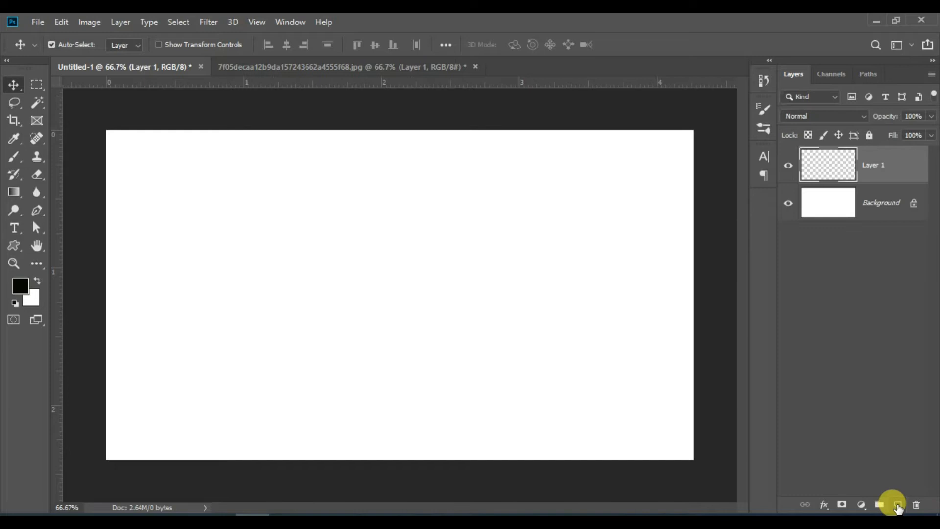
{"action": "left_click", "coordinate": [898, 508]}
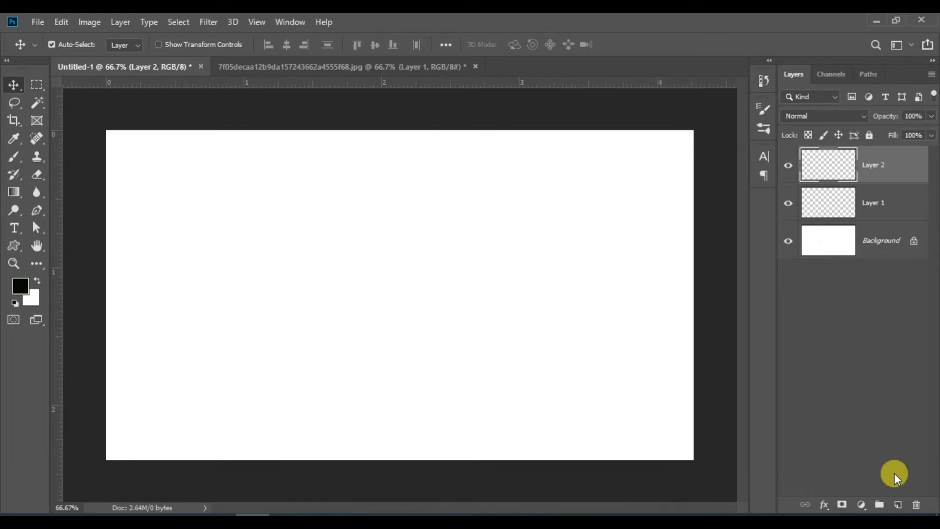
{"action": "left_click", "coordinate": [897, 505]}
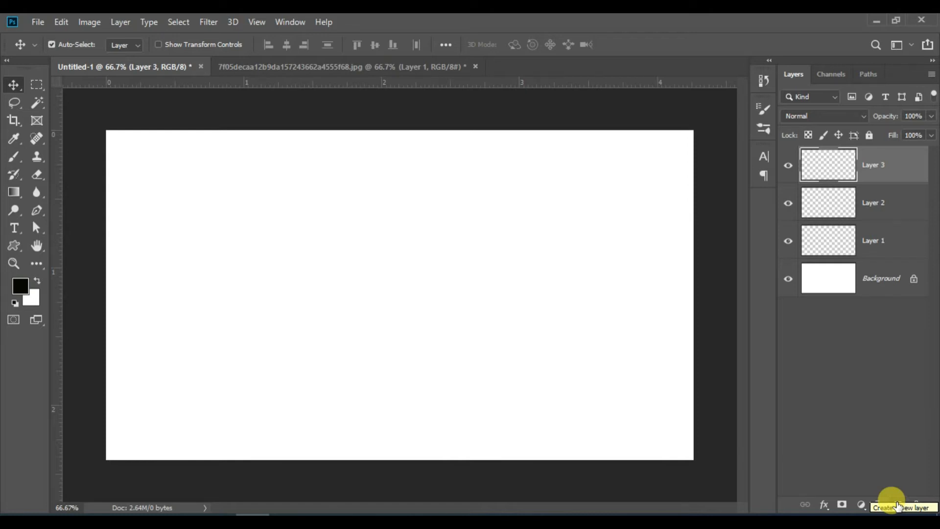
{"action": "key", "text": "ctrl+shift+n"}
{"action": "key", "text": "Return"}
{"action": "key", "text": "ctrl+shift+n"}
{"action": "key", "text": "Return"}
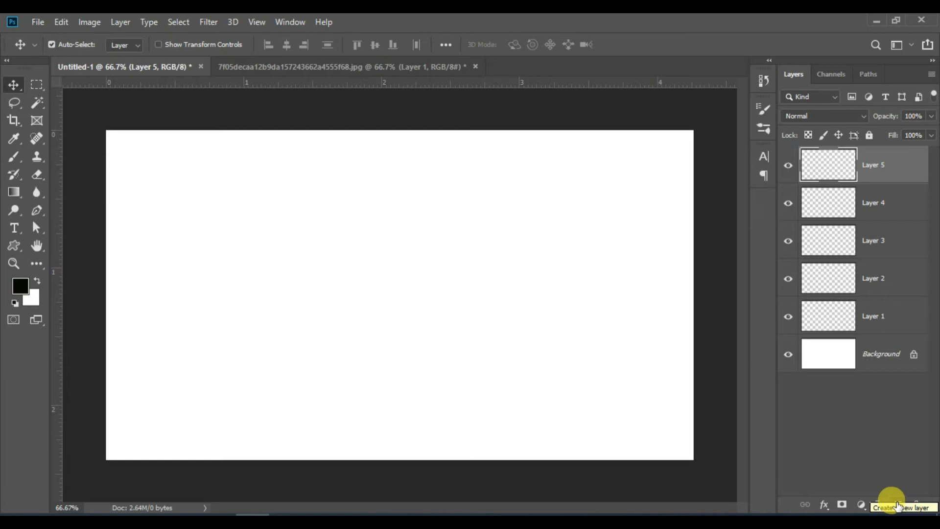
Step: Undo the creation of all five empty layers in Untitled-1
{"action": "key", "text": "ctrl"}
{"action": "key", "text": "ctrl+z"}
{"action": "key", "text": "ctrl+z"}
{"action": "key", "text": "ctrl+z"}
{"action": "key", "text": "ctrl+z"}
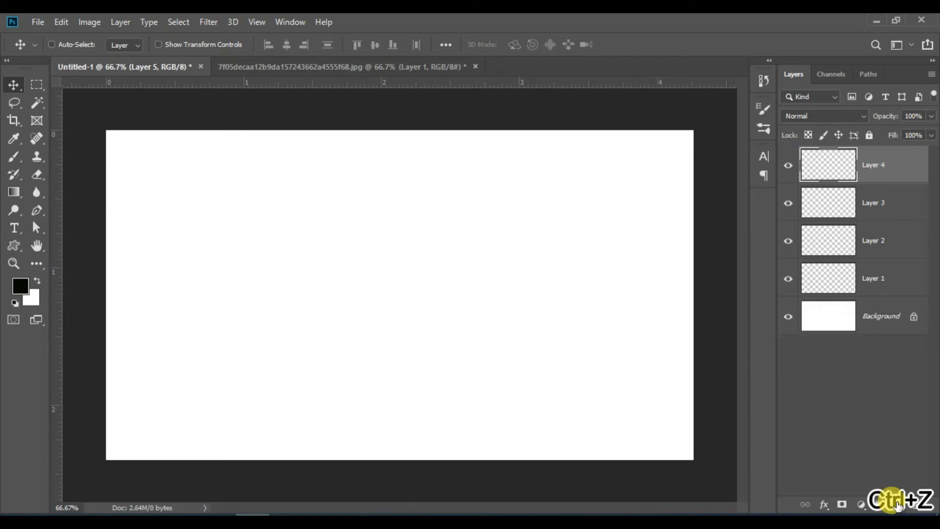
{"action": "key", "text": "ctrl+z"}
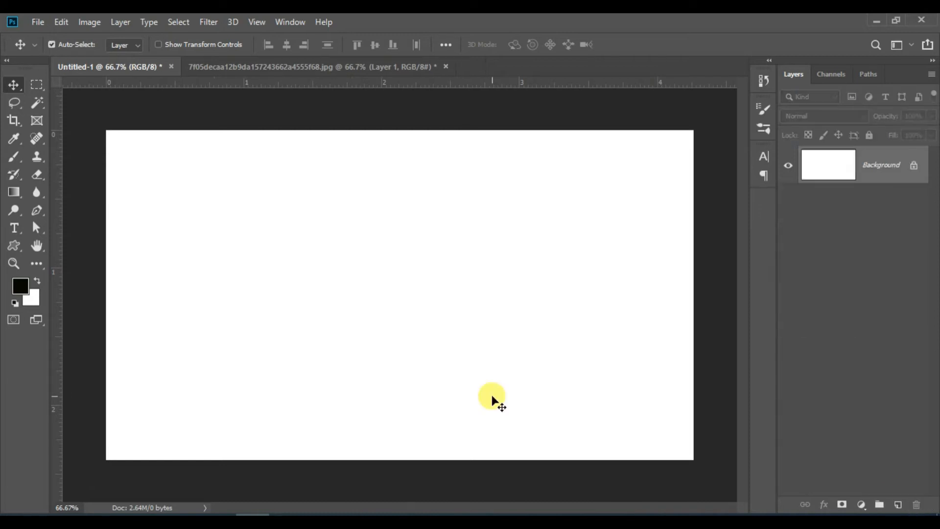
Step: Show the photo's Background layer again and copy a rectangular selection around the baby's face and hat to another new layer
{"action": "left_click", "coordinate": [341, 66]}
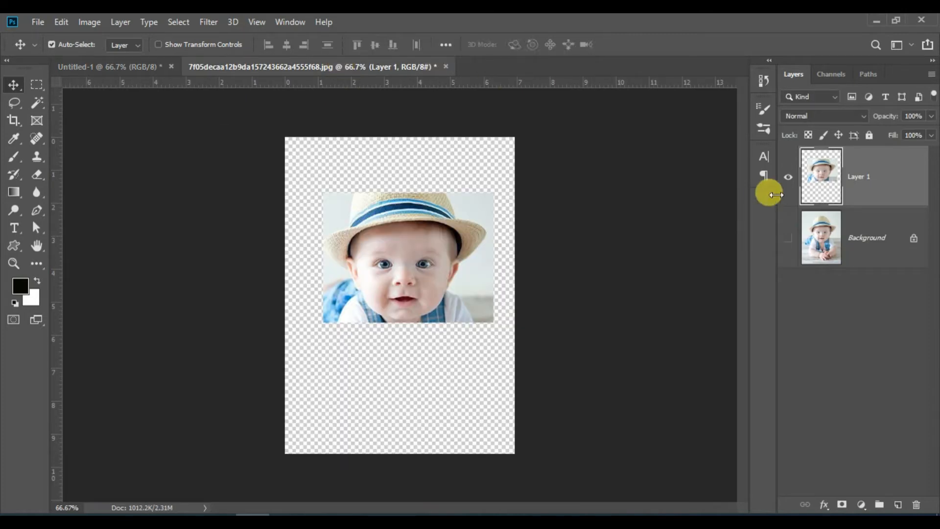
{"action": "left_click", "coordinate": [787, 238]}
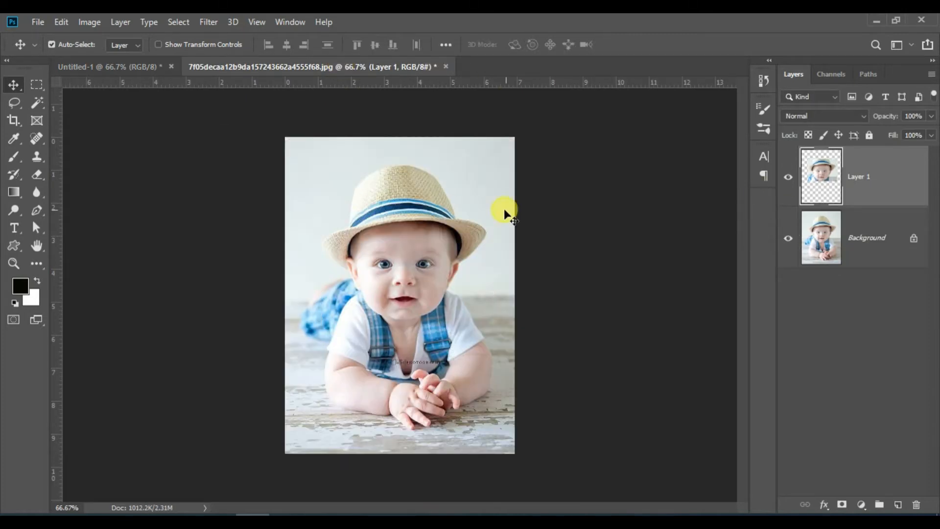
{"action": "left_click", "coordinate": [36, 84]}
{"action": "left_click_drag", "start_coordinate": [317, 186], "coordinate": [494, 340]}
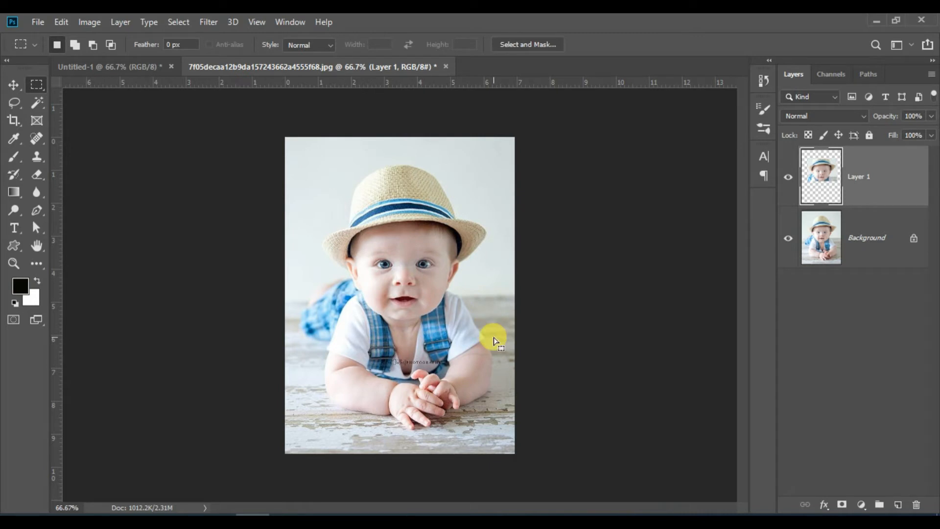
{"action": "right_click", "coordinate": [454, 304]}
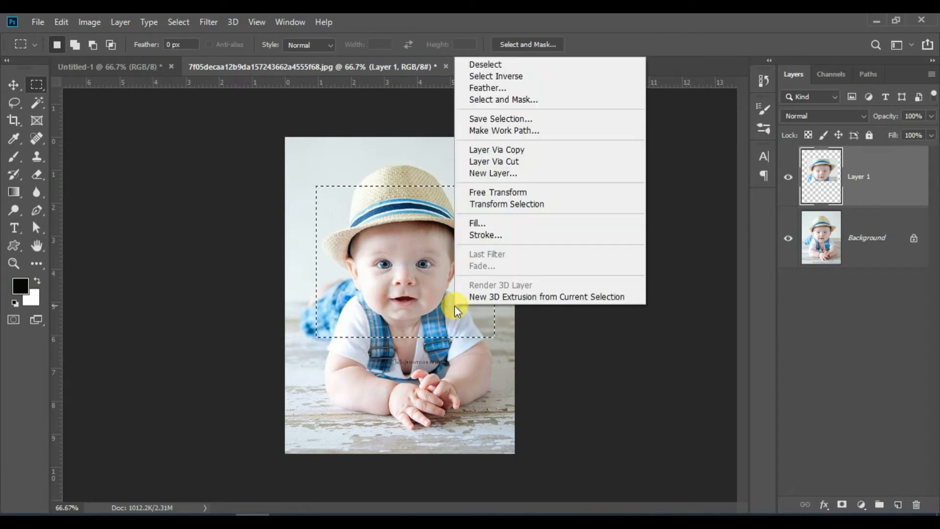
{"action": "left_click", "coordinate": [511, 148]}
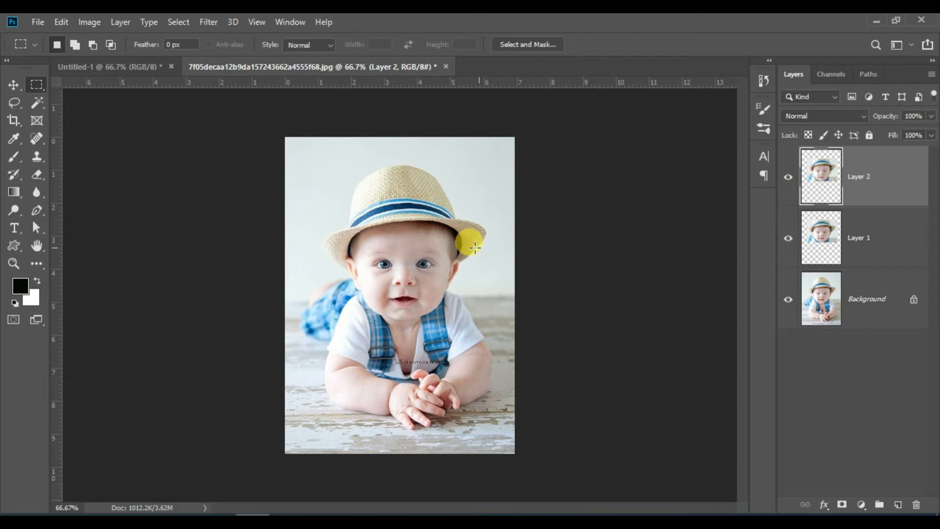
Step: Place the cropped face layer in the upper-left area of the Untitled-1 canvas, without any extra empty layer above it
{"action": "key", "text": "v"}
{"action": "left_click_drag", "start_coordinate": [404, 264], "coordinate": [230, 224]}
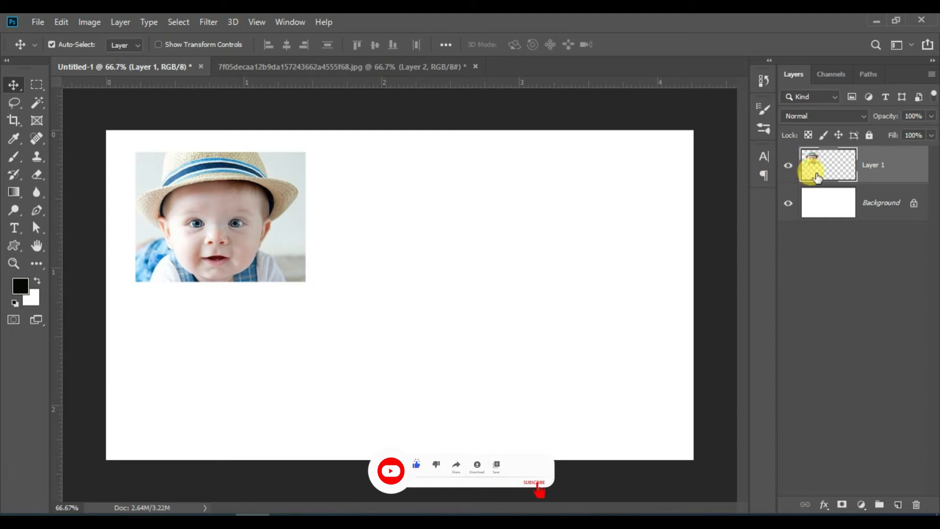
{"action": "left_click", "coordinate": [897, 509]}
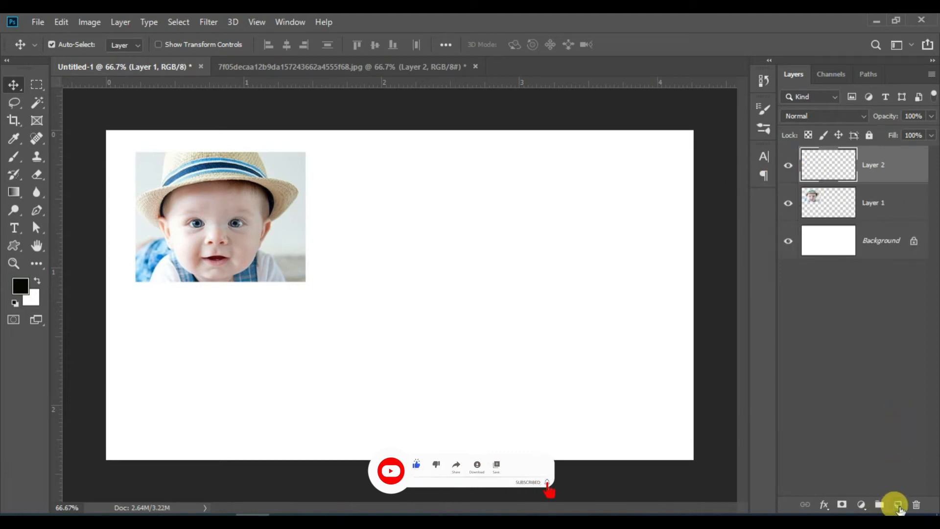
{"action": "key", "text": "ctrl+z"}
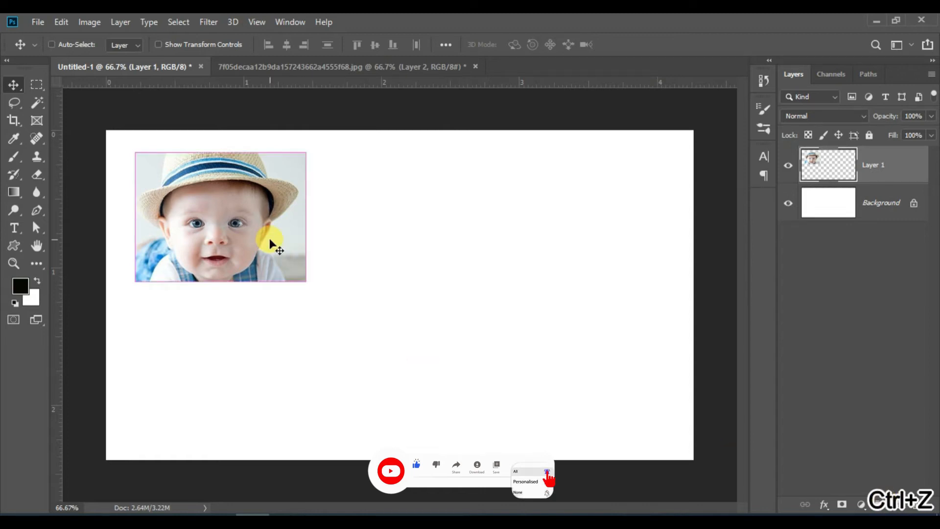
Step: Duplicate the cropped face layer, and duplicate that copy within Untitled-1 under the name Layer 1 copy 2
{"action": "key", "text": "ctrl+j"}
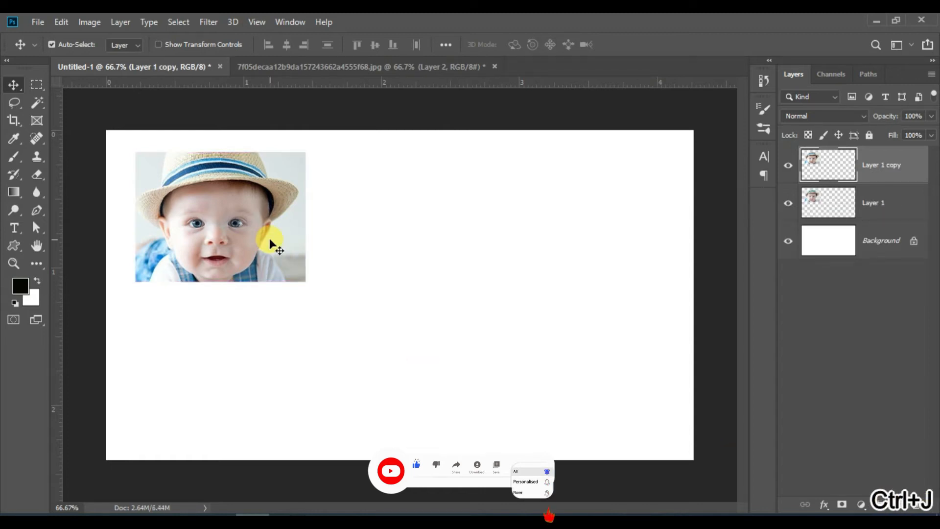
{"action": "right_click", "coordinate": [870, 166]}
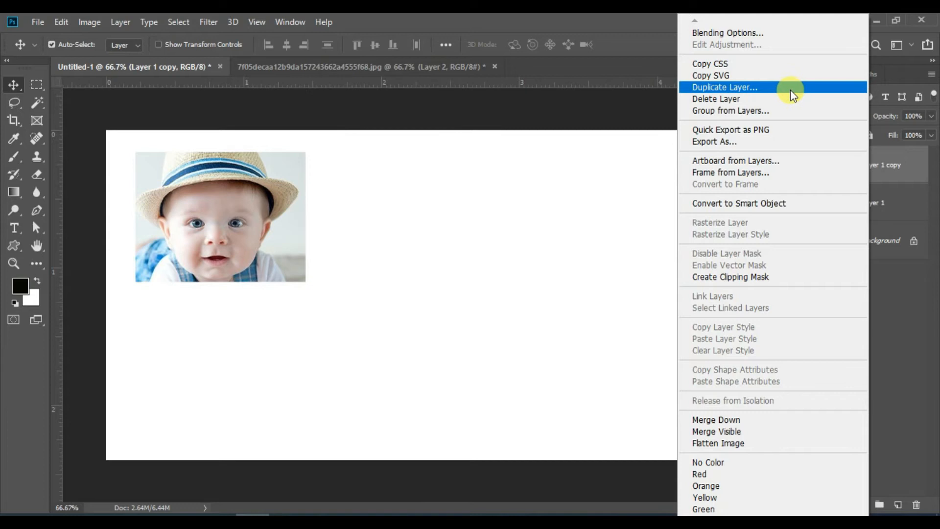
{"action": "left_click", "coordinate": [754, 89]}
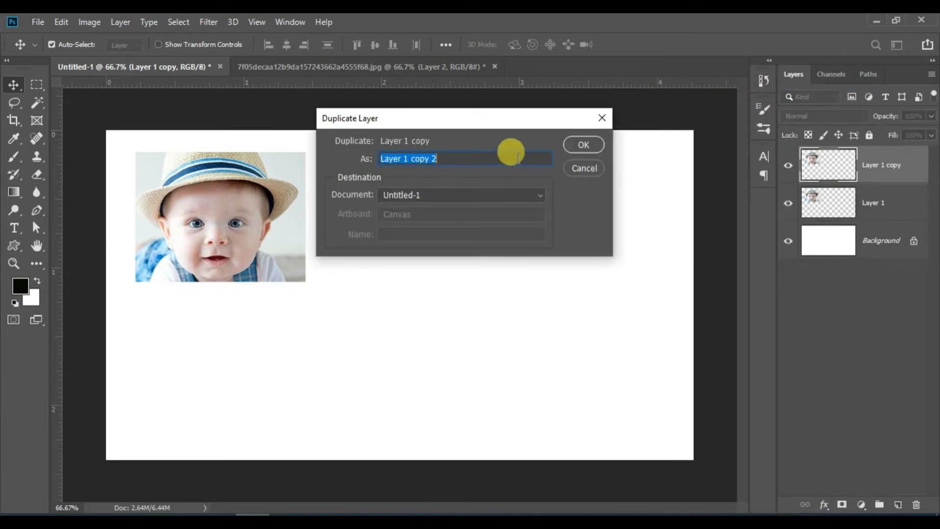
{"action": "left_click", "coordinate": [585, 145]}
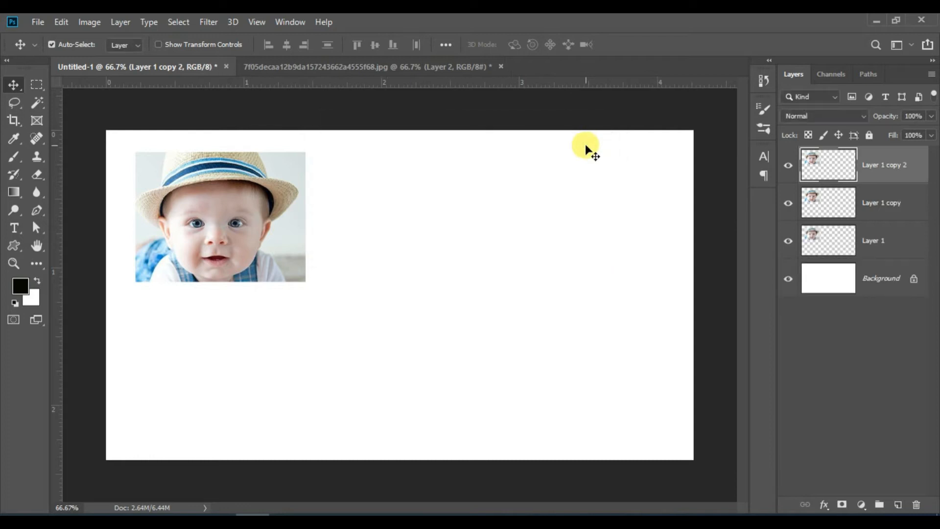
Step: Rename the topmost layer as Duplicate
{"action": "left_click", "coordinate": [884, 169]}
{"action": "double_click", "coordinate": [894, 165]}
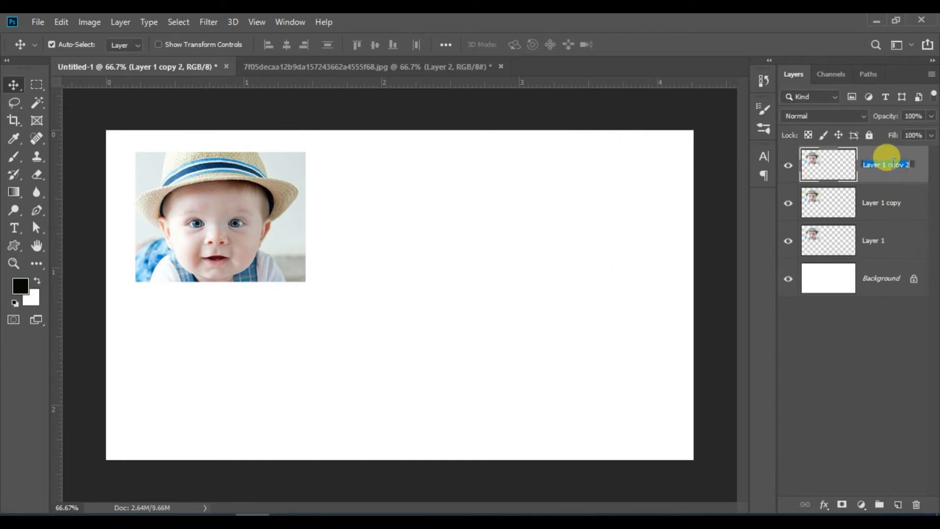
{"action": "key", "text": "BackSpace"}
{"action": "type", "text": "Dubl"}
{"action": "key", "text": "BackSpace"}
{"action": "key", "text": "BackSpace"}
{"action": "type", "text": "pli"}
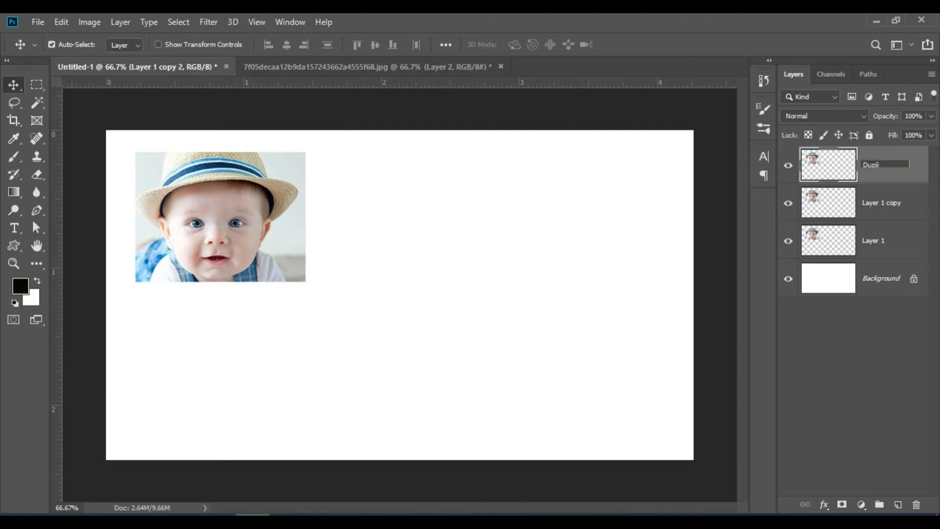
{"action": "type", "text": "cate"}
{"action": "key", "text": "Return"}
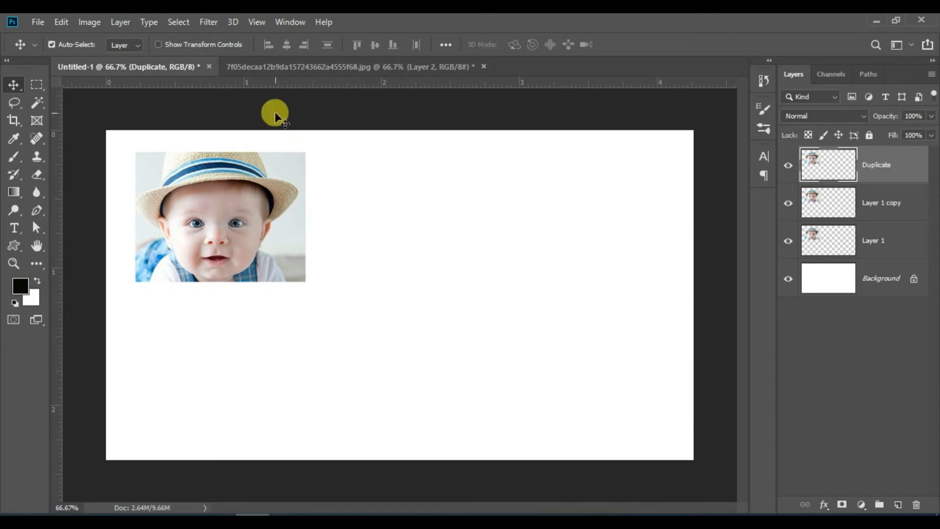
{"action": "left_click", "coordinate": [292, 66]}
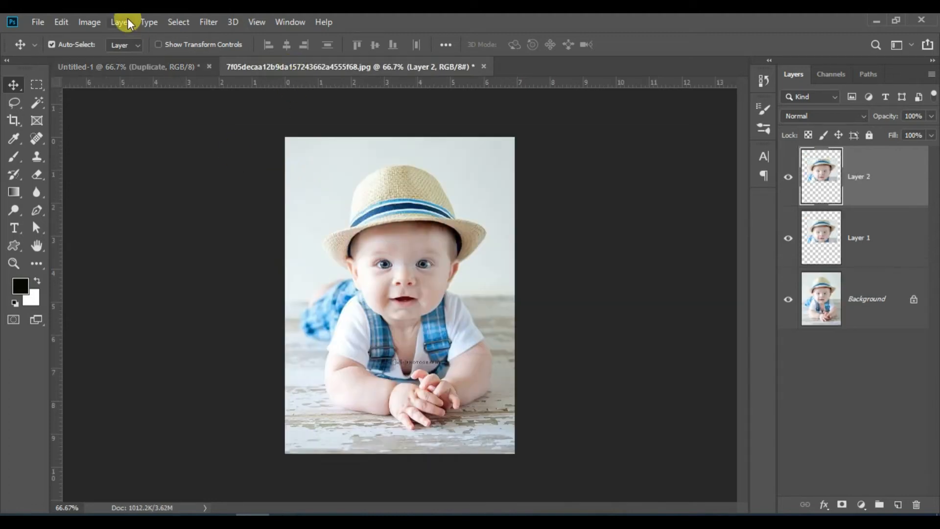
{"action": "left_click", "coordinate": [135, 67]}
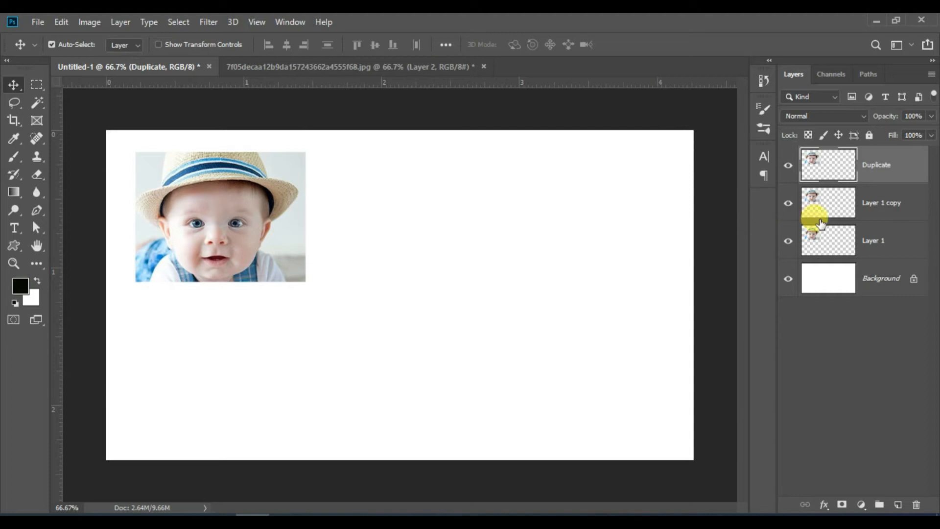
Step: Copy the contents of Layer 1 and paste them five times into the Untitled-1 document
{"action": "left_click", "coordinate": [868, 241]}
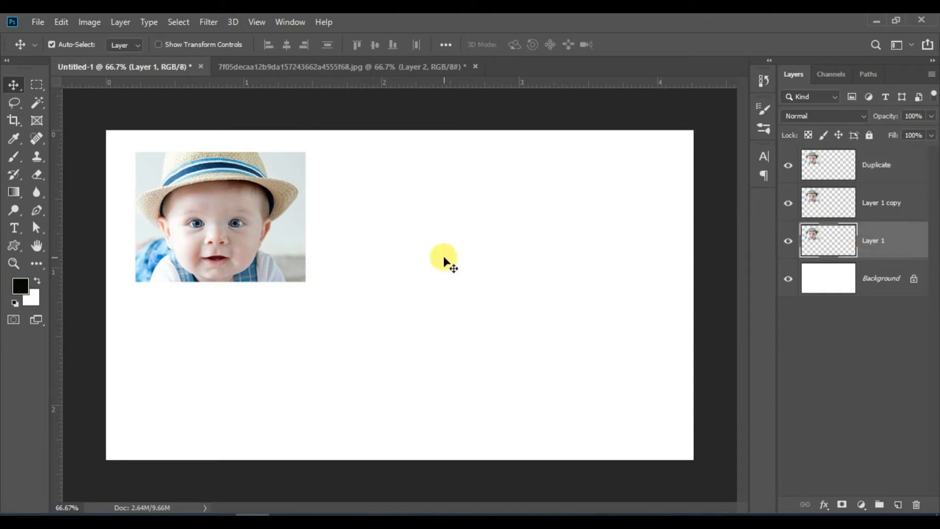
{"action": "key", "text": "ctrl+c"}
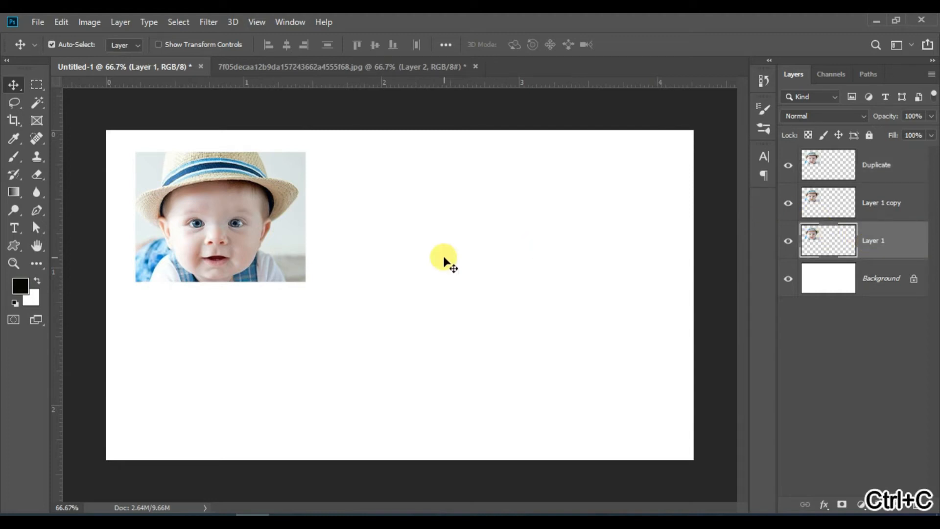
{"action": "key", "text": "ctrl+v"}
{"action": "key", "text": "ctrl+v"}
{"action": "key", "text": "ctrl+v"}
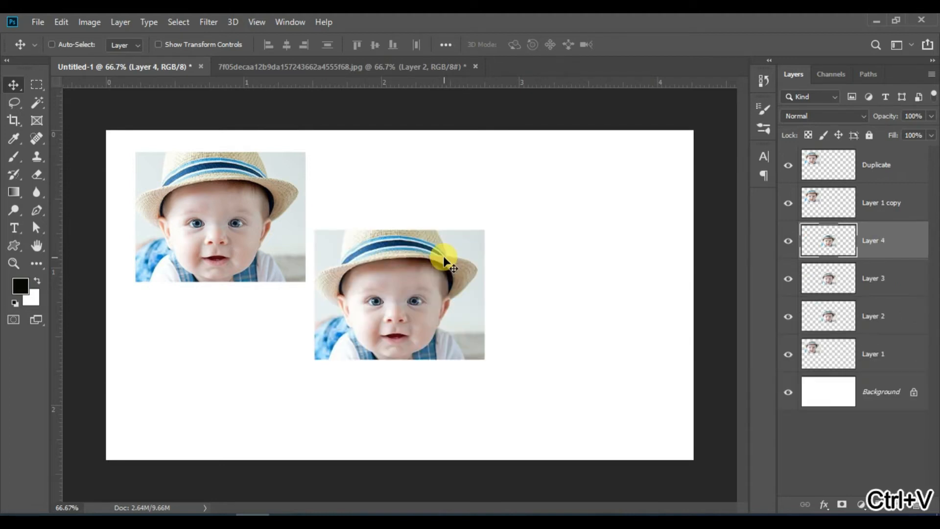
{"action": "key", "text": "ctrl+v"}
{"action": "key", "text": "ctrl+v"}
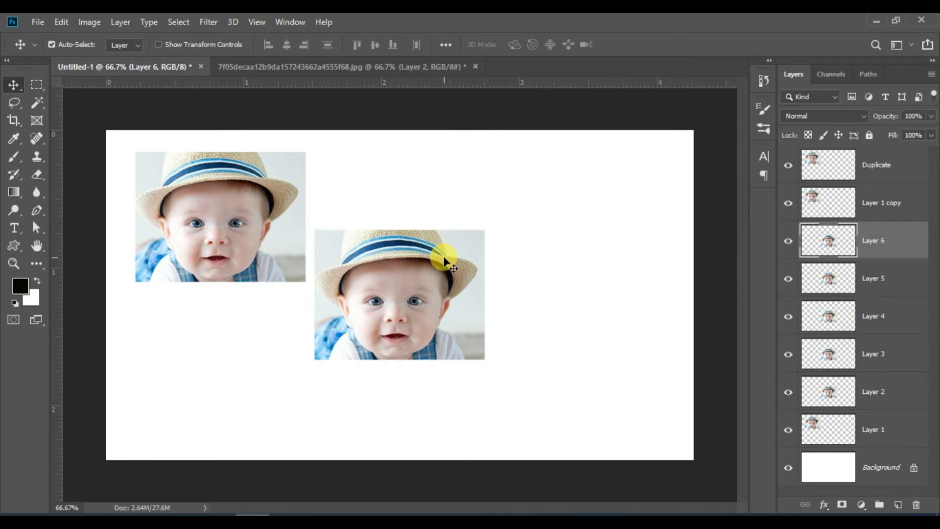
Step: Spread the five pasted face copies over the canvas, two beside the original in the upper row and three along the lower row
{"action": "left_click_drag", "start_coordinate": [440, 260], "coordinate": [572, 218]}
{"action": "left_click_drag", "start_coordinate": [386, 307], "coordinate": [208, 398]}
{"action": "left_click", "coordinate": [384, 339]}
{"action": "left_click_drag", "start_coordinate": [384, 340], "coordinate": [530, 413]}
{"action": "left_click", "coordinate": [347, 314]}
{"action": "left_click_drag", "start_coordinate": [347, 316], "coordinate": [352, 214]}
{"action": "left_click_drag", "start_coordinate": [353, 338], "coordinate": [353, 421]}
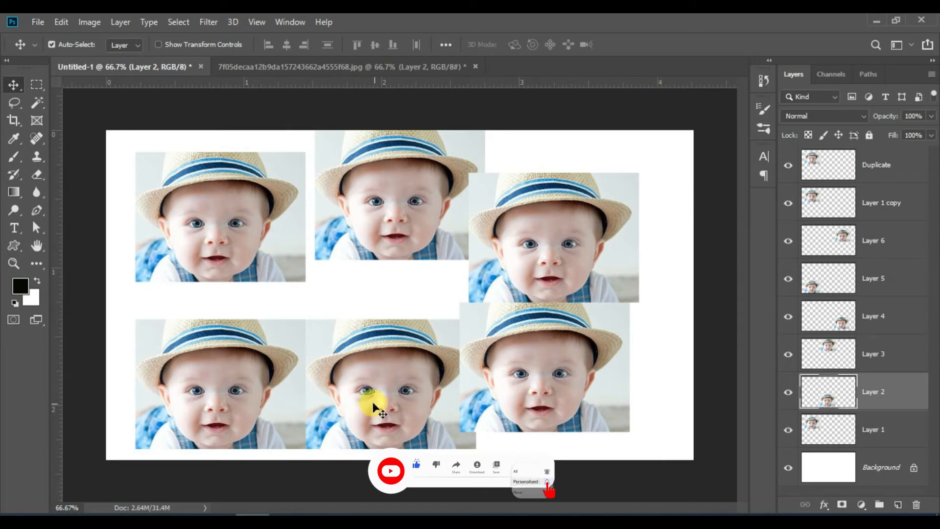
Step: Straighten the upper row by moving the Duplicate, Layer 3 and Layer 6 faces to the same height, spaced apart
{"action": "left_click_drag", "start_coordinate": [246, 254], "coordinate": [238, 253]}
{"action": "left_click_drag", "start_coordinate": [327, 236], "coordinate": [329, 251]}
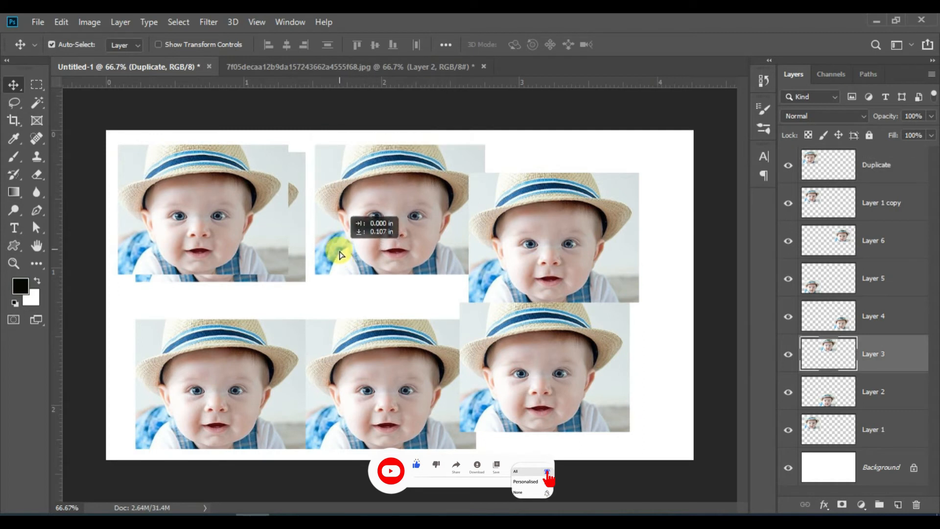
{"action": "left_click", "coordinate": [51, 44]}
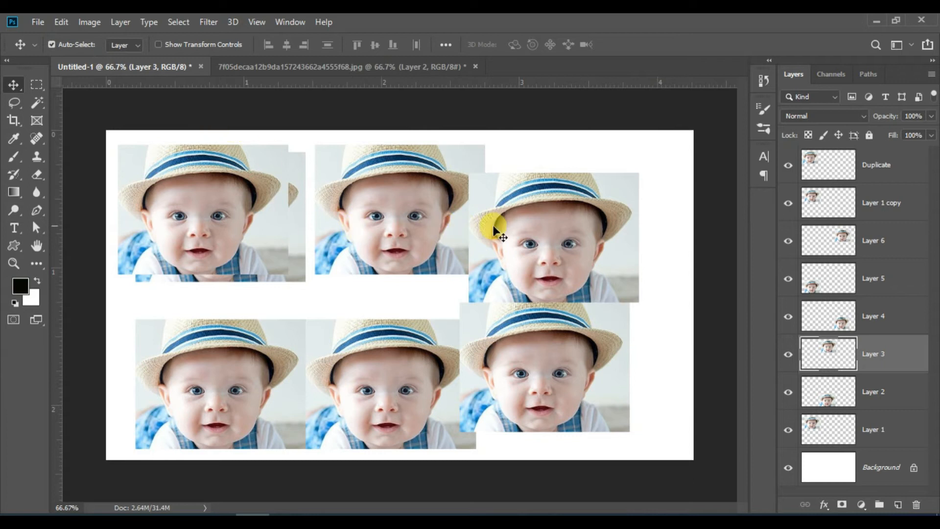
{"action": "left_click_drag", "start_coordinate": [565, 227], "coordinate": [615, 202]}
{"action": "left_click_drag", "start_coordinate": [420, 230], "coordinate": [433, 231]}
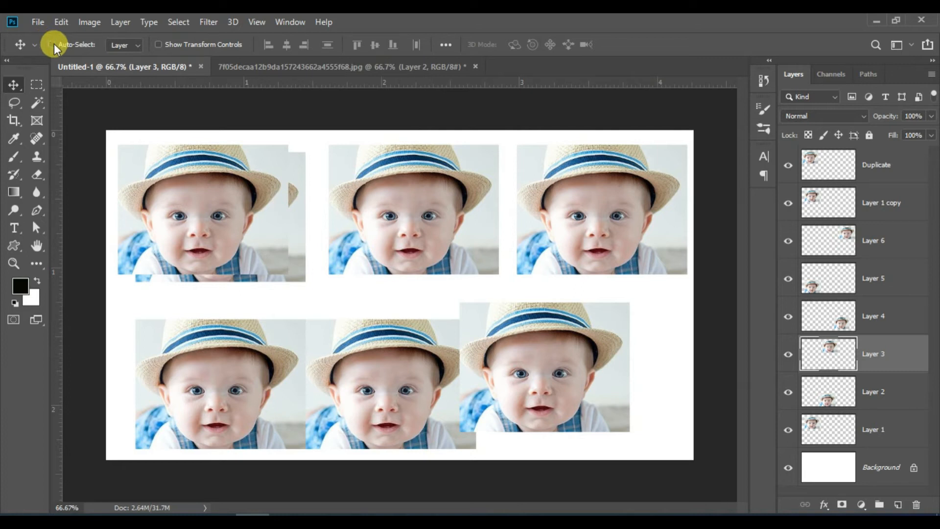
Step: Turn off Auto-Select and shift the Layer 3 face slightly down and left, checking it by hiding and showing its layer
{"action": "left_click_drag", "start_coordinate": [357, 210], "coordinate": [348, 230]}
{"action": "mouse_move", "coordinate": [606, 239]}
{"action": "left_mouse_down"}
{"action": "mouse_move", "coordinate": [597, 237]}
{"action": "mouse_move", "coordinate": [598, 260]}
{"action": "mouse_move", "coordinate": [592, 229]}
{"action": "left_mouse_up"}
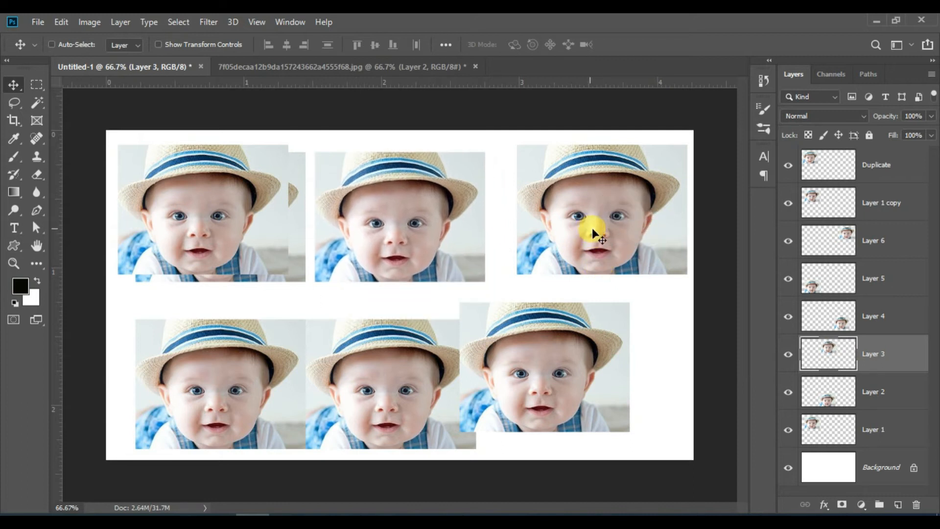
{"action": "left_click", "coordinate": [788, 354]}
{"action": "left_click", "coordinate": [788, 353]}
{"action": "mouse_move", "coordinate": [431, 221]}
{"action": "left_mouse_down"}
{"action": "mouse_move", "coordinate": [442, 269]}
{"action": "mouse_move", "coordinate": [432, 228]}
{"action": "left_mouse_up"}
Step: Select Layer 5 and move its face up and left, directly below the first face of the upper row
{"action": "left_click", "coordinate": [847, 274]}
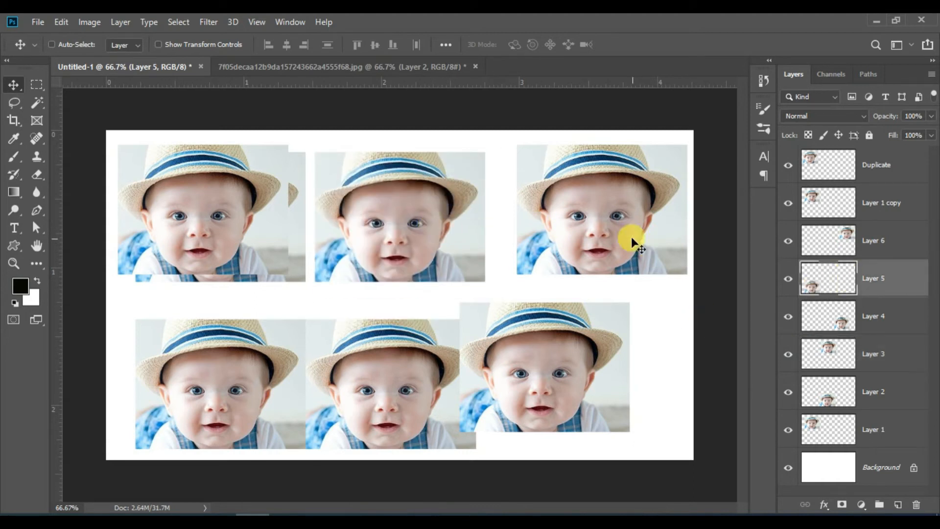
{"action": "mouse_move", "coordinate": [552, 235]}
{"action": "left_mouse_down"}
{"action": "mouse_move", "coordinate": [550, 289]}
{"action": "mouse_move", "coordinate": [542, 251]}
{"action": "left_mouse_up"}
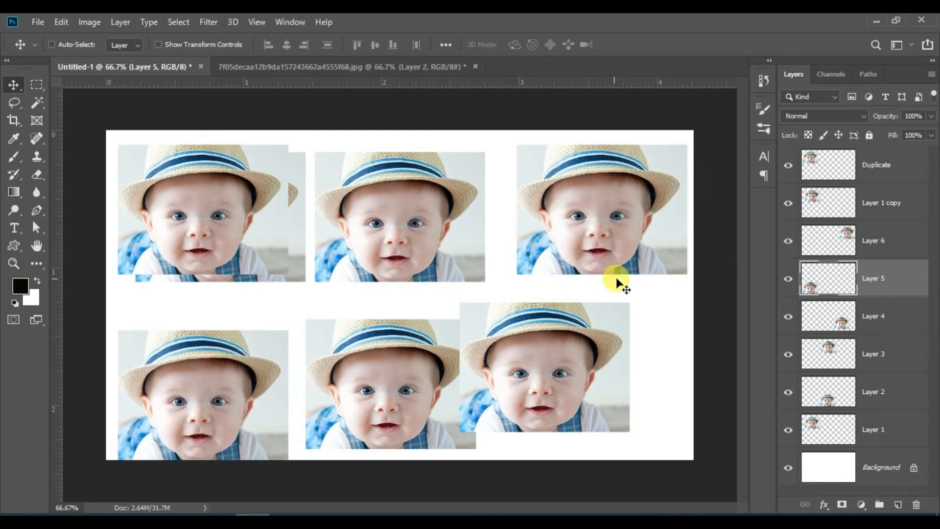
{"action": "mouse_move", "coordinate": [594, 300]}
{"action": "left_mouse_down"}
{"action": "mouse_move", "coordinate": [589, 263]}
{"action": "mouse_move", "coordinate": [591, 284]}
{"action": "left_mouse_up"}
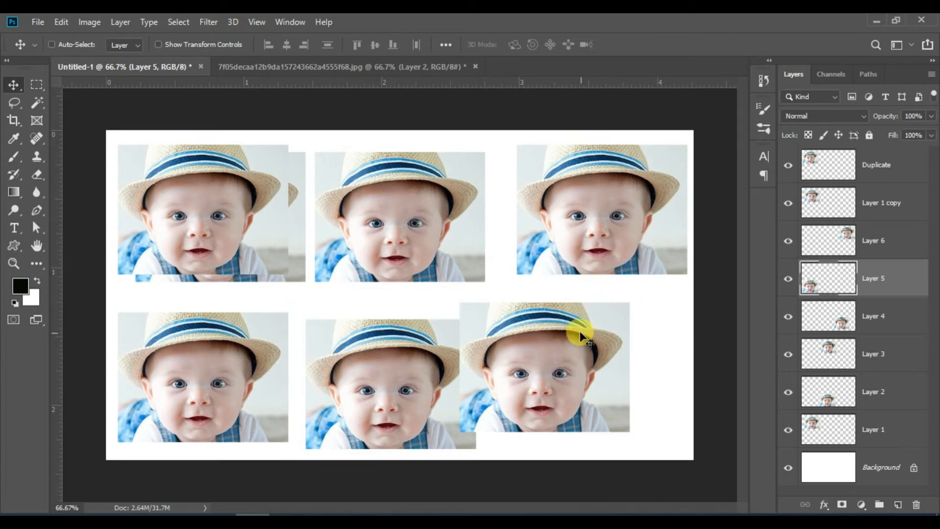
{"action": "left_click_drag", "start_coordinate": [588, 358], "coordinate": [583, 320]}
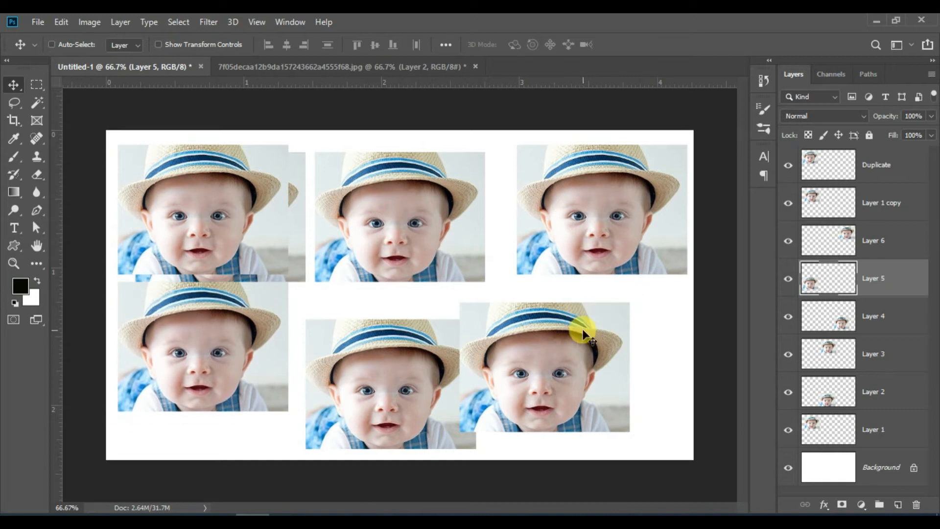
Step: Select Layer 3 and reposition its face in the upper row, ending beside the first face
{"action": "left_click", "coordinate": [882, 353]}
{"action": "left_click_drag", "start_coordinate": [433, 240], "coordinate": [452, 233]}
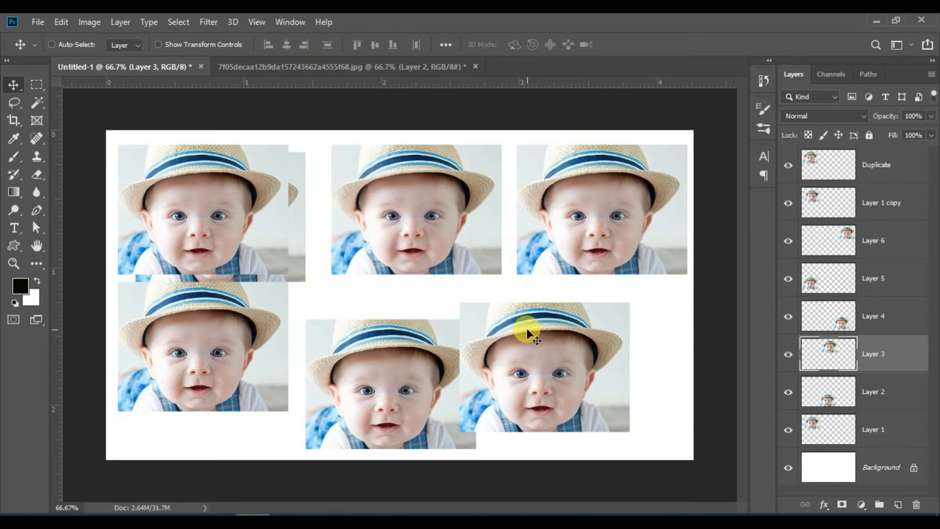
{"action": "left_click_drag", "start_coordinate": [575, 338], "coordinate": [588, 323]}
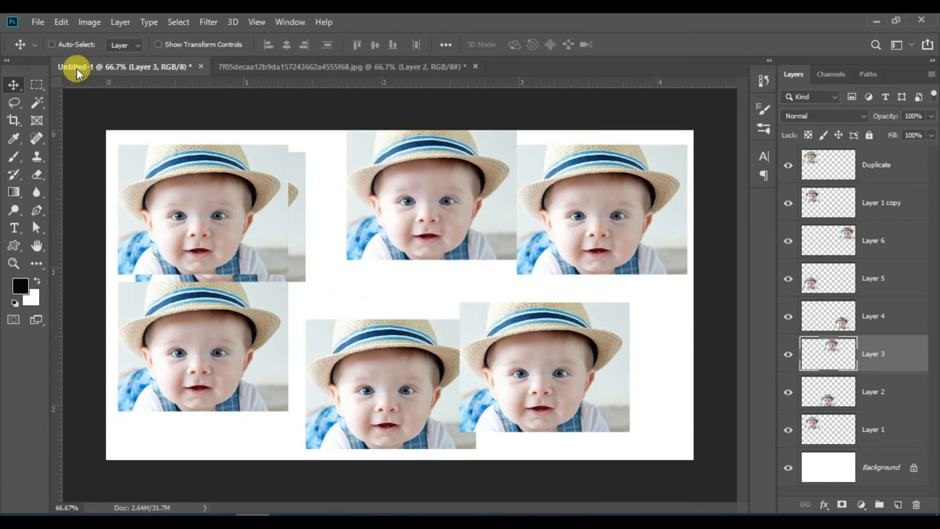
{"action": "left_click_drag", "start_coordinate": [218, 204], "coordinate": [273, 216]}
{"action": "left_click_drag", "start_coordinate": [585, 243], "coordinate": [499, 245]}
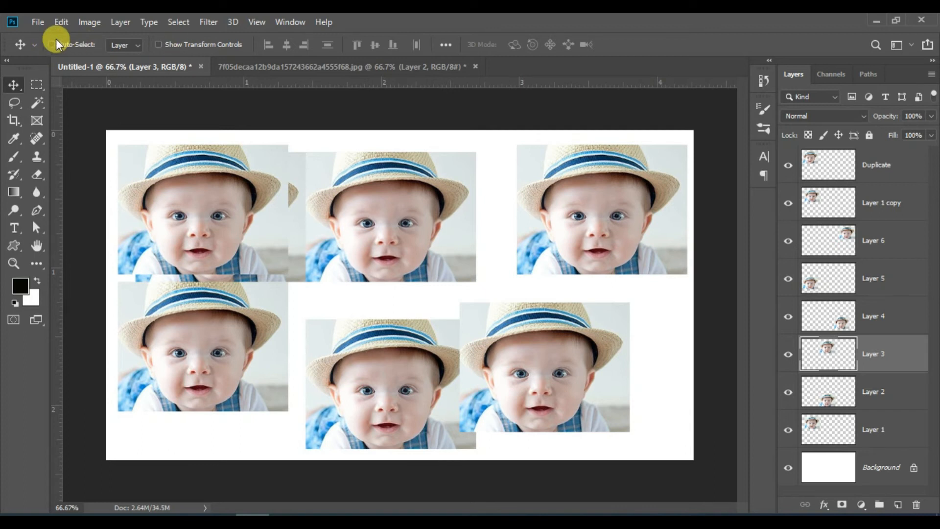
Step: Turn Auto-Select back on for layers and move the Layer 3 and Duplicate faces to the right
{"action": "left_click", "coordinate": [137, 44]}
{"action": "left_click_drag", "start_coordinate": [416, 215], "coordinate": [445, 216]}
{"action": "left_click_drag", "start_coordinate": [229, 216], "coordinate": [263, 228]}
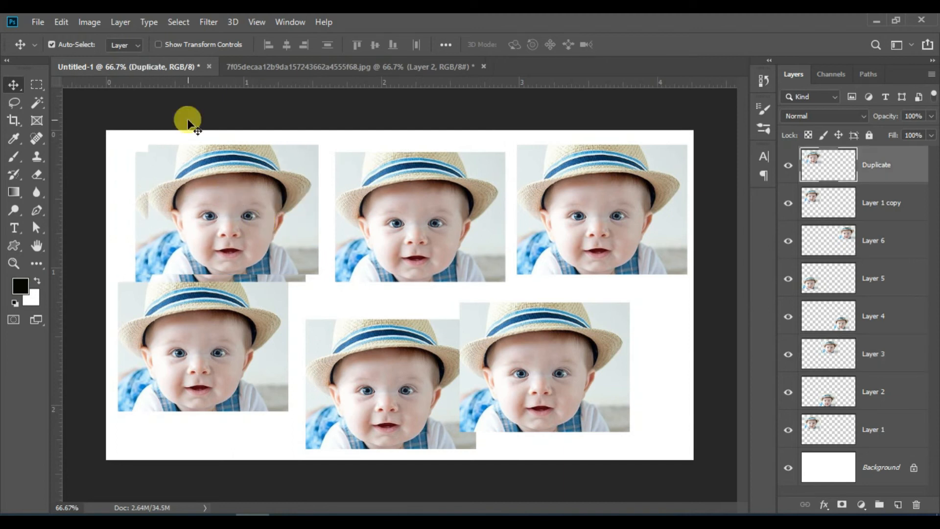
Step: Set Auto-Select to Group, and add Layer 1 copy, Layer 6 and Layer 5 individually to the selected Duplicate layer
{"action": "left_click", "coordinate": [138, 44]}
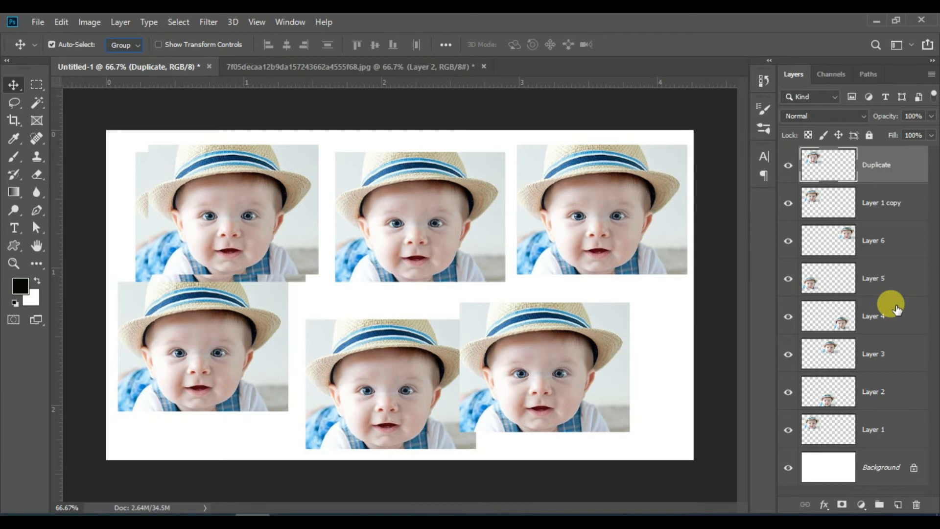
{"action": "key", "text": "ctrl"}
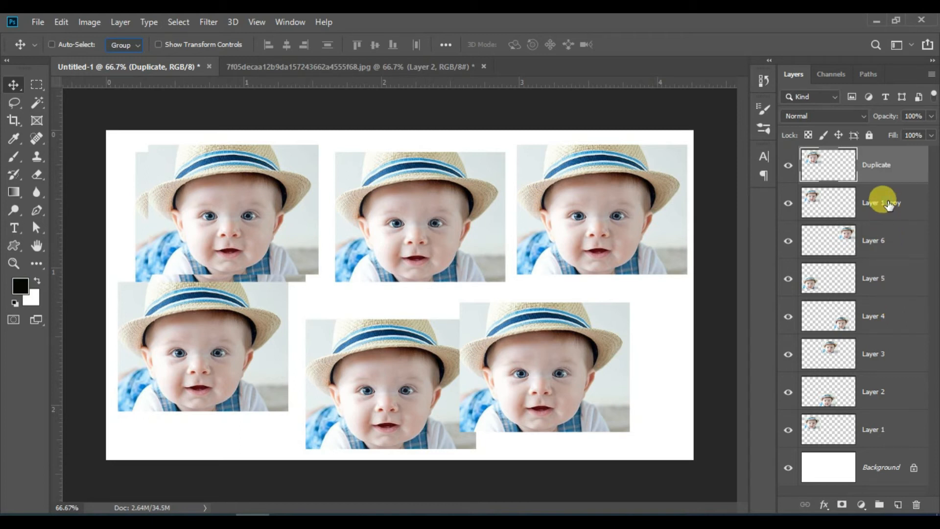
{"action": "left_click", "coordinate": [887, 205], "text": "ctrl"}
{"action": "left_click", "coordinate": [880, 235], "text": "ctrl"}
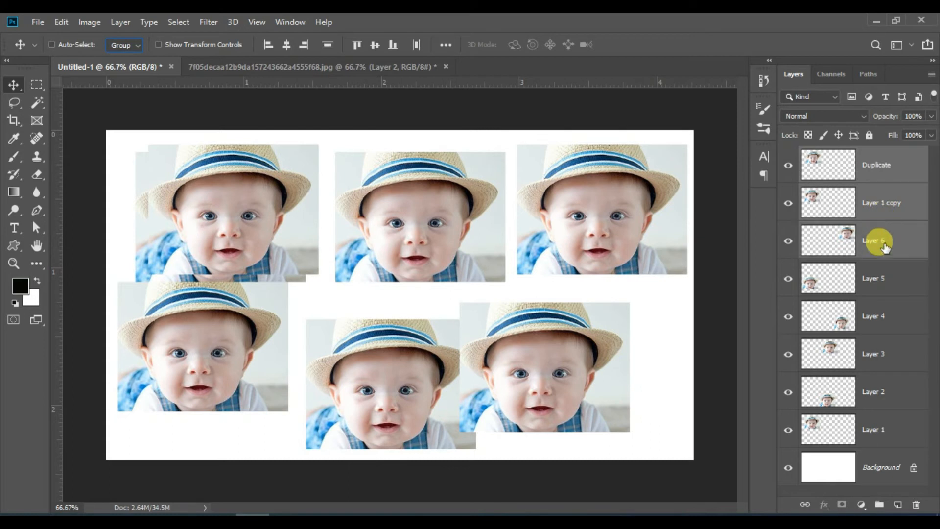
{"action": "left_click", "coordinate": [886, 286], "text": "ctrl"}
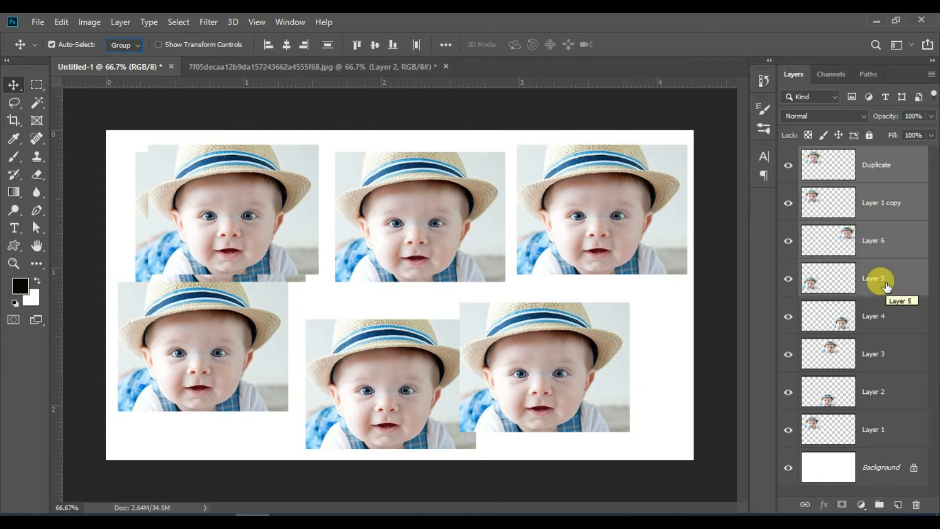
Step: Select the continuous range of layers from Duplicate down to Layer 3
{"action": "key", "text": "ctrl"}
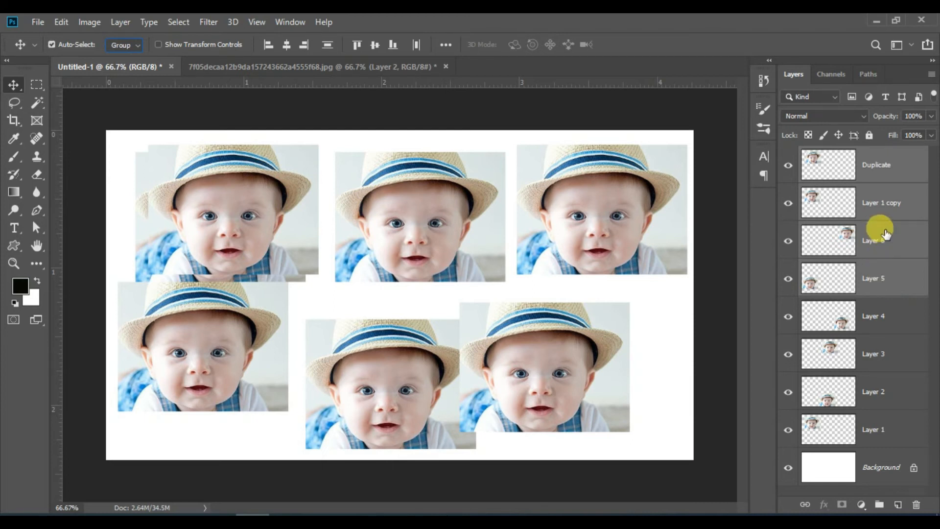
{"action": "left_click", "coordinate": [874, 161]}
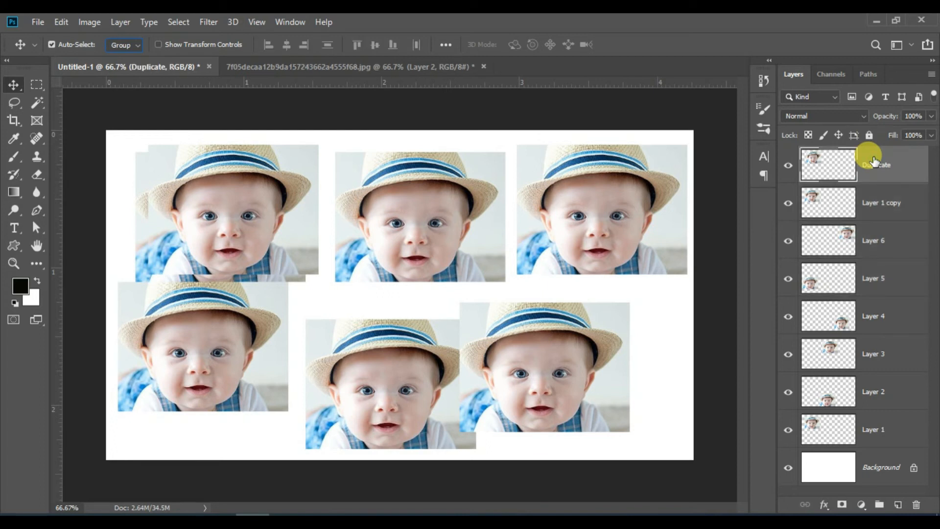
{"action": "left_click", "coordinate": [875, 357], "text": "shift"}
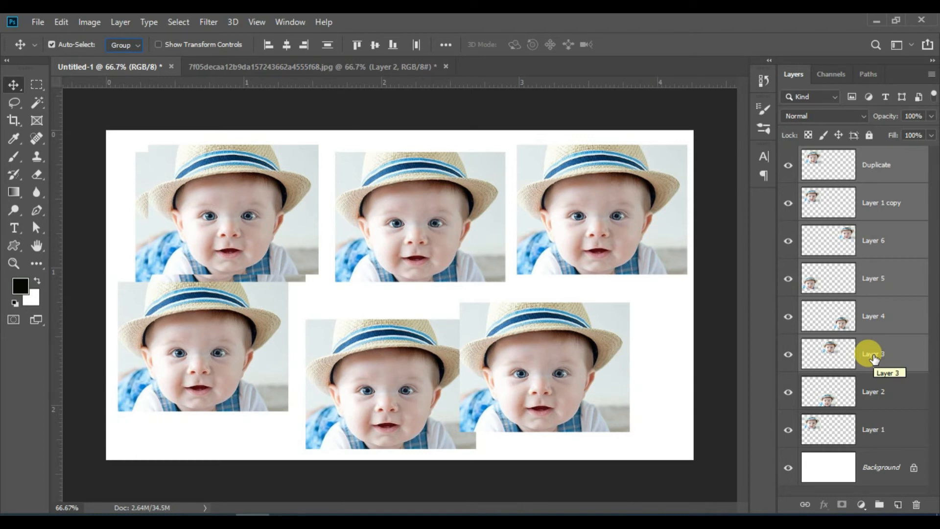
Step: Group Layer 3, Layer 5, Layer 1 copy and Duplicate, undo the grouping, and group the same four layers again
{"action": "left_click", "coordinate": [874, 357]}
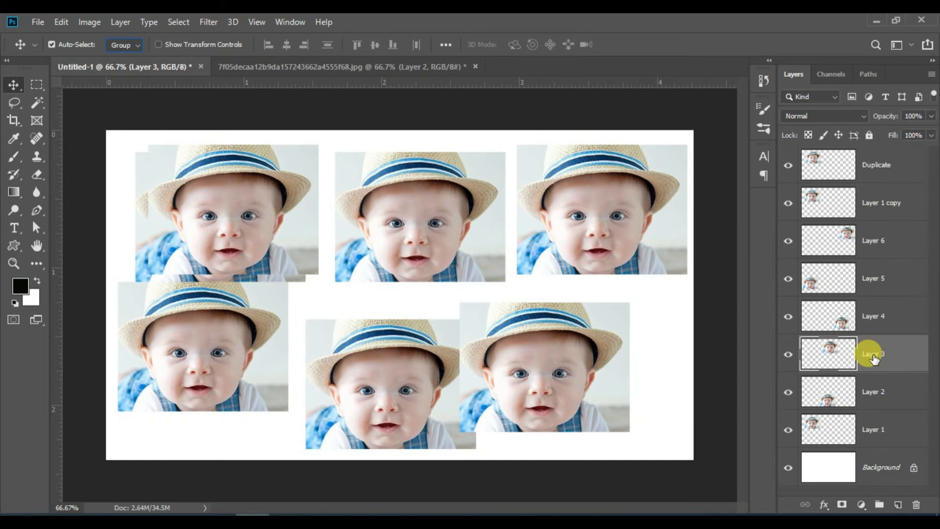
{"action": "left_click", "coordinate": [871, 276], "text": "ctrl"}
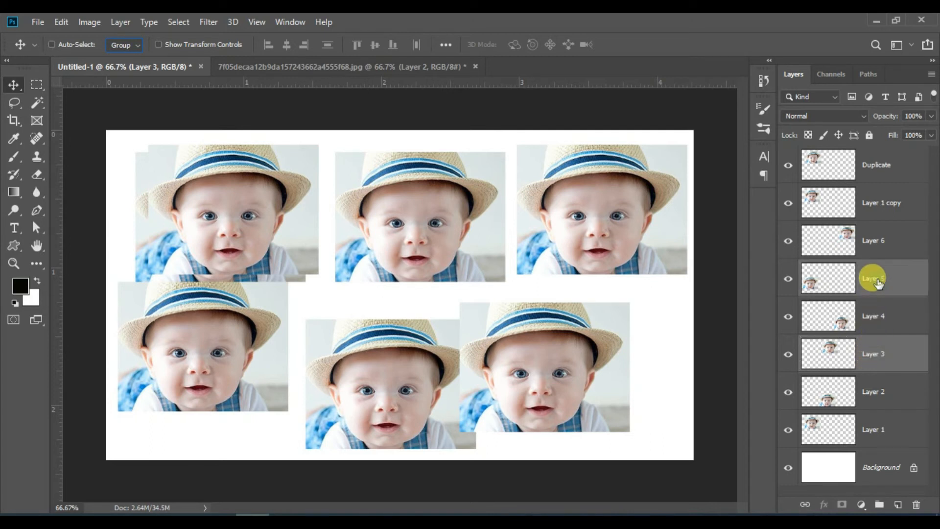
{"action": "left_click", "coordinate": [871, 203], "text": "ctrl"}
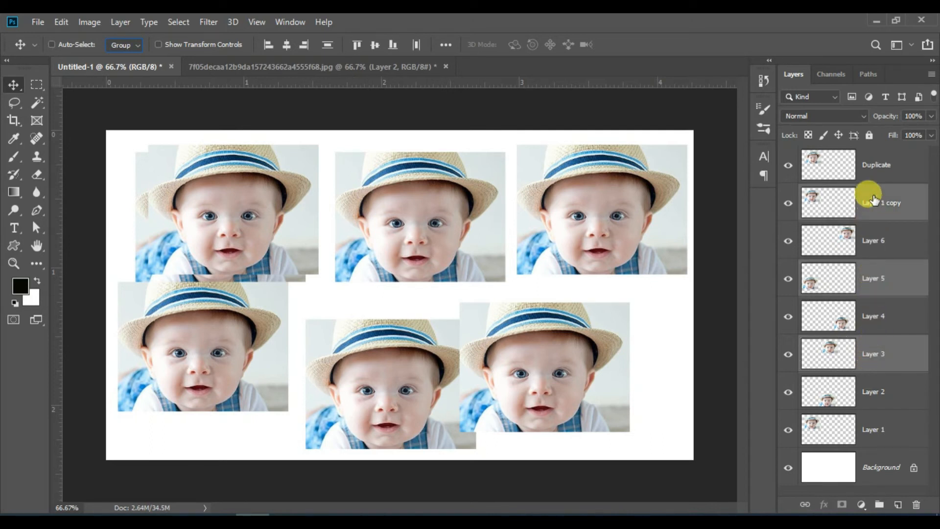
{"action": "left_click", "coordinate": [869, 164], "text": "ctrl"}
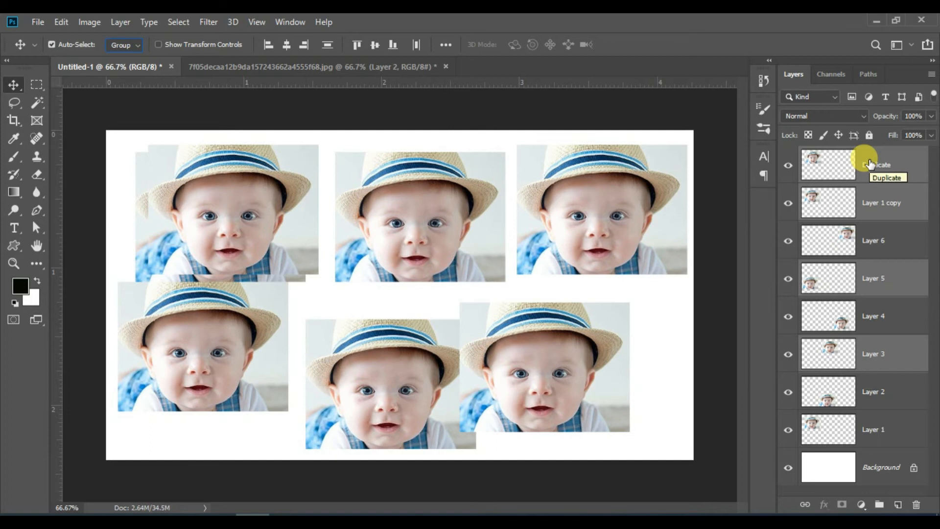
{"action": "key", "text": "ctrl+g"}
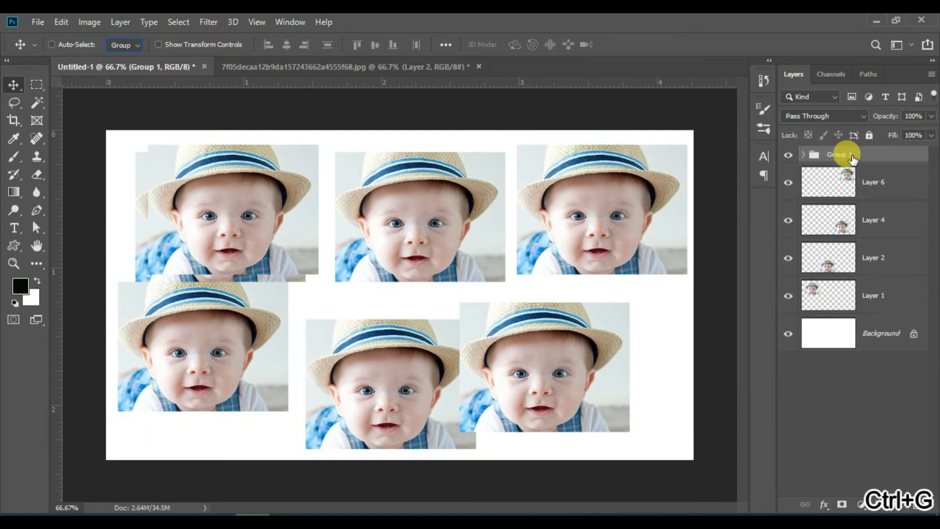
{"action": "key", "text": "ctrl+z"}
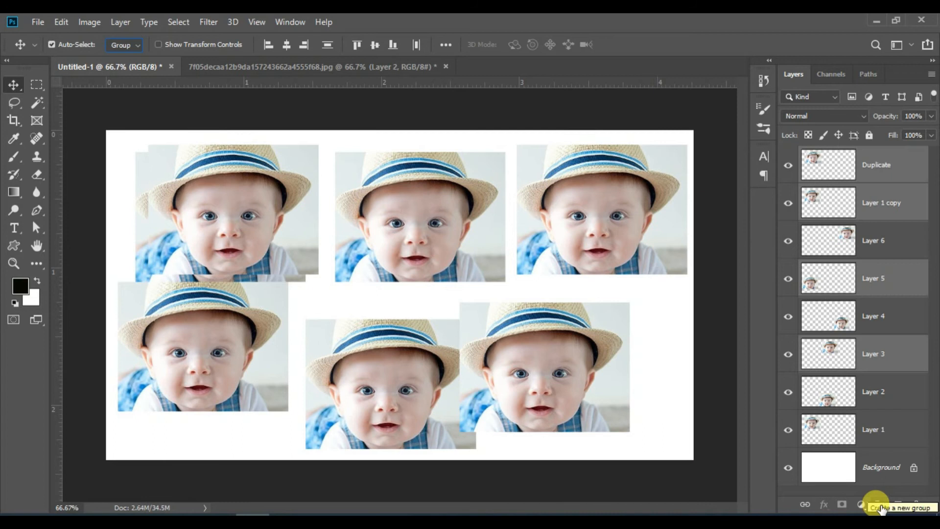
{"action": "left_click", "coordinate": [880, 509]}
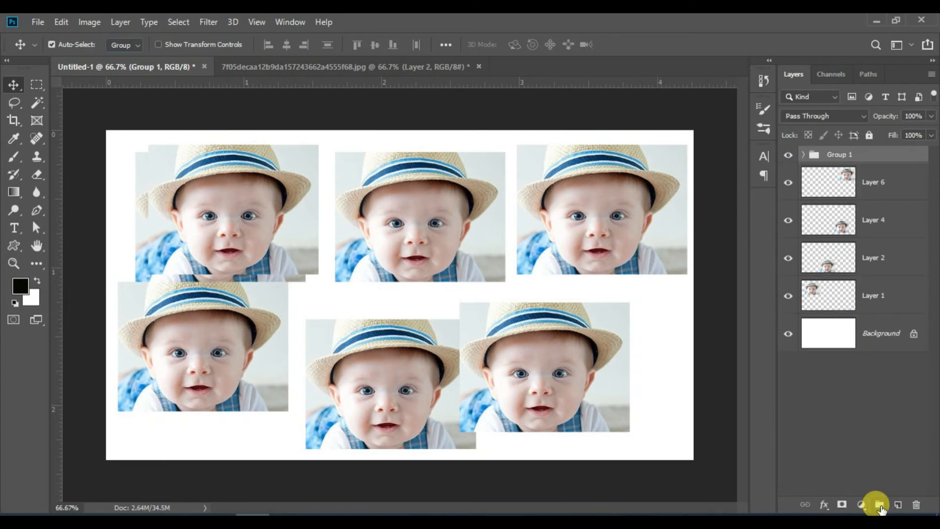
Step: Expand and collapse Group 1 to review its layers, and move the whole group down and to the right
{"action": "left_click", "coordinate": [804, 155]}
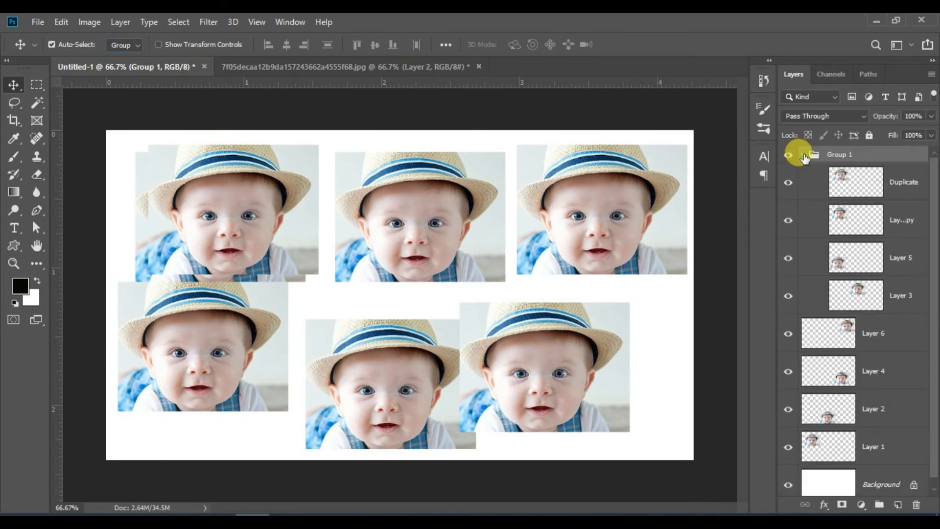
{"action": "left_click", "coordinate": [853, 186]}
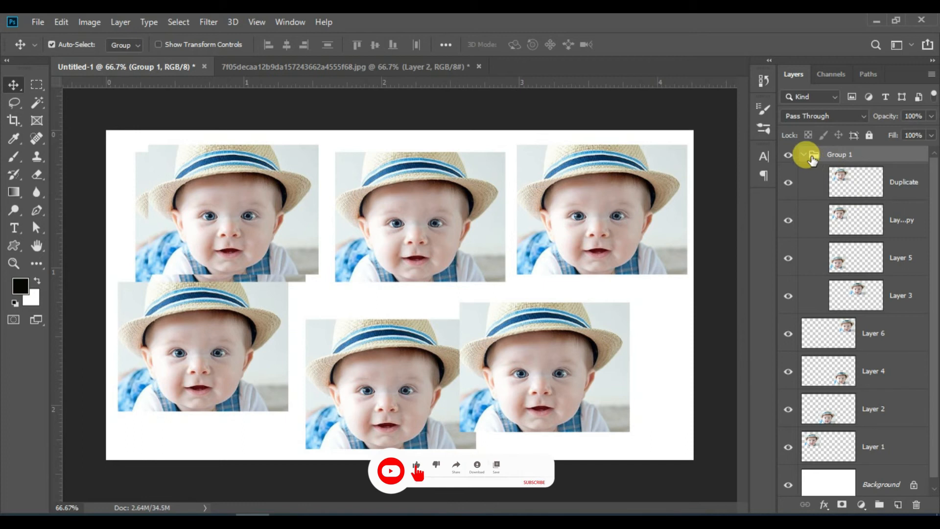
{"action": "left_click", "coordinate": [803, 155]}
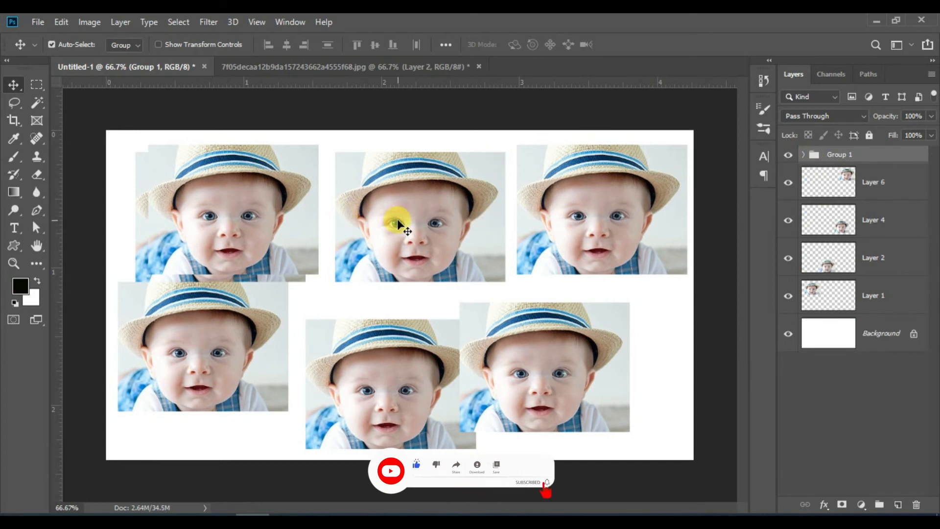
{"action": "left_click_drag", "start_coordinate": [397, 225], "coordinate": [443, 233]}
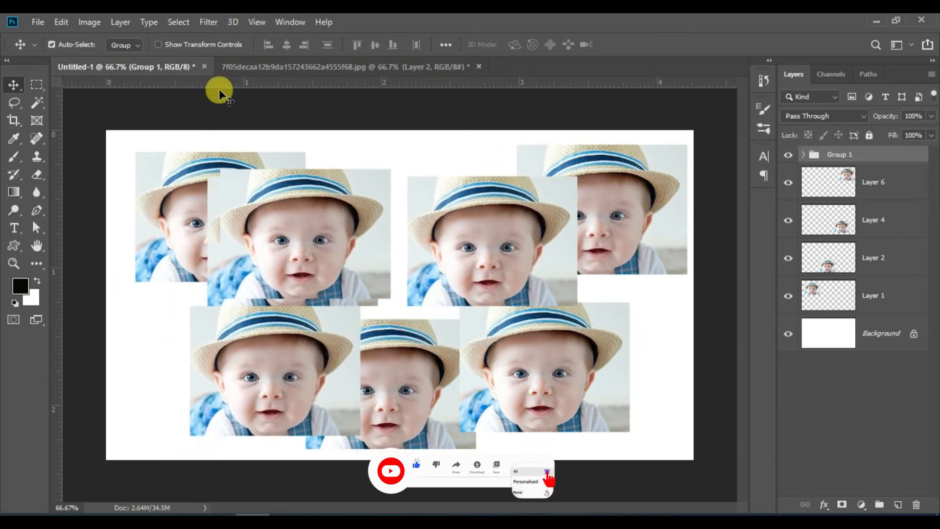
Step: Move only the Duplicate face up and left with Auto-Select on Layer, and move the whole group up and left with it on Group
{"action": "left_click", "coordinate": [134, 42]}
{"action": "left_click", "coordinate": [132, 61]}
{"action": "left_click_drag", "start_coordinate": [331, 239], "coordinate": [288, 224]}
{"action": "left_click", "coordinate": [133, 45]}
{"action": "left_click_drag", "start_coordinate": [314, 222], "coordinate": [280, 202]}
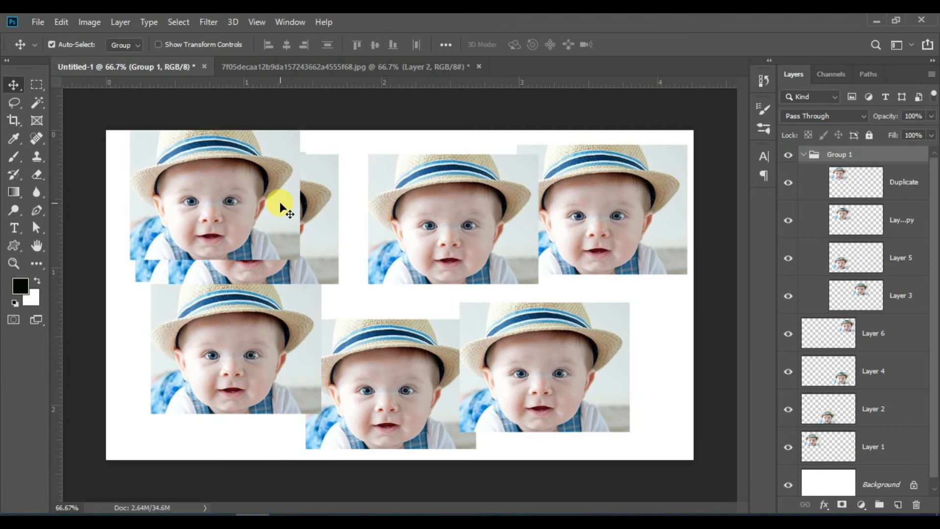
Step: Set Auto-Select to Layer, show the transform controls, and move the Layer 1 copy face down and to the right
{"action": "left_click", "coordinate": [137, 45]}
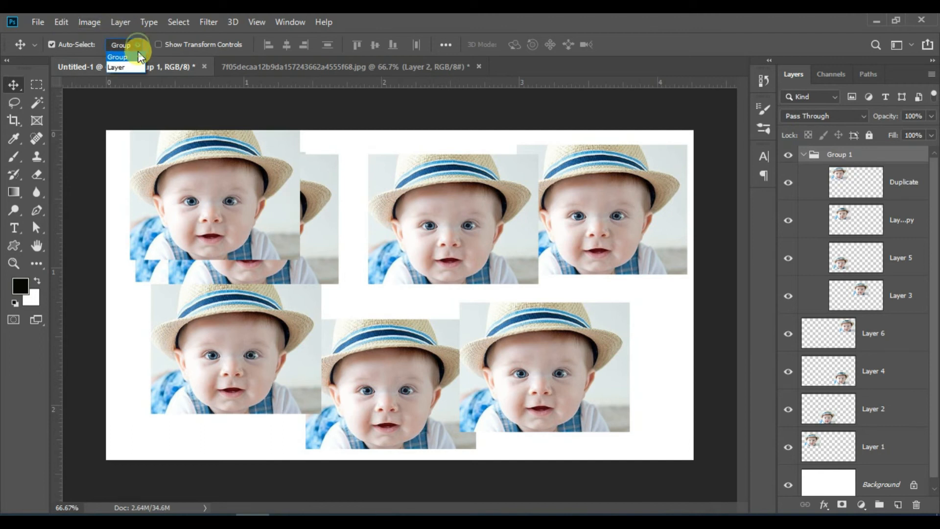
{"action": "left_click", "coordinate": [137, 66]}
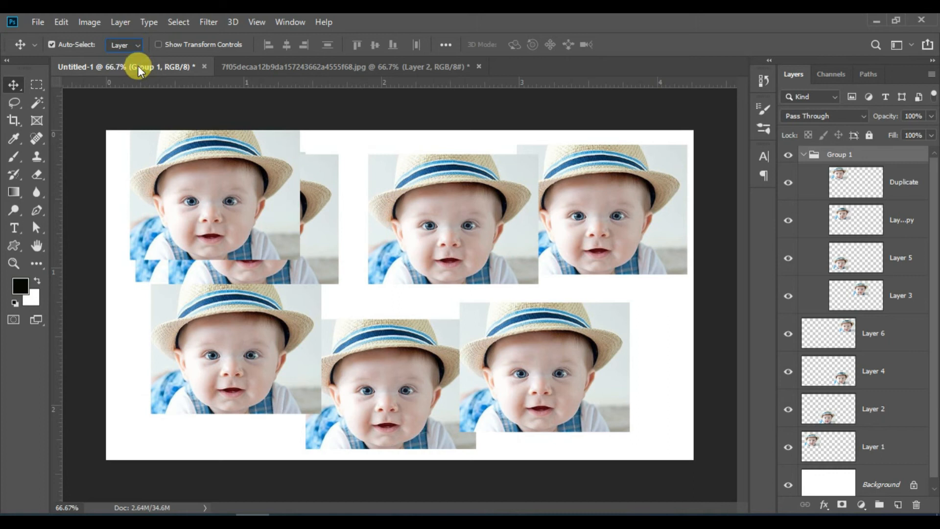
{"action": "left_click", "coordinate": [159, 44]}
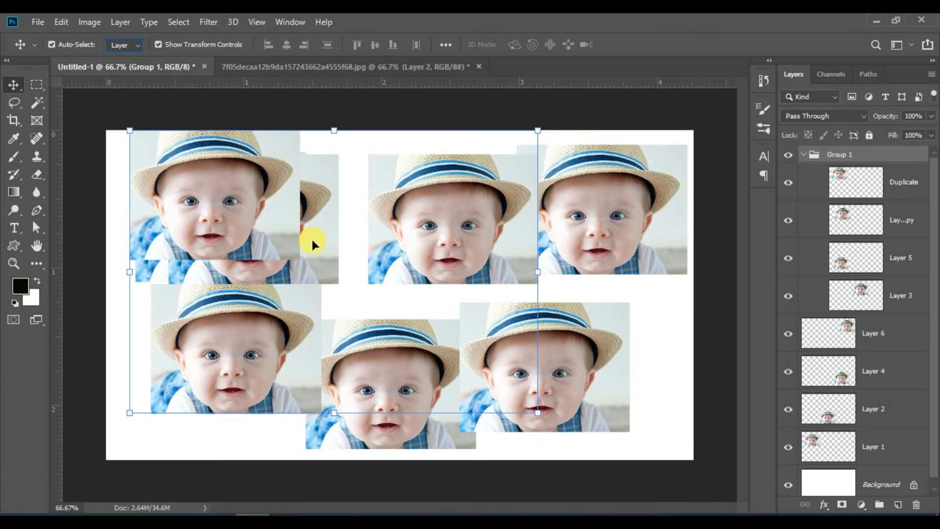
{"action": "left_click_drag", "start_coordinate": [313, 239], "coordinate": [342, 258]}
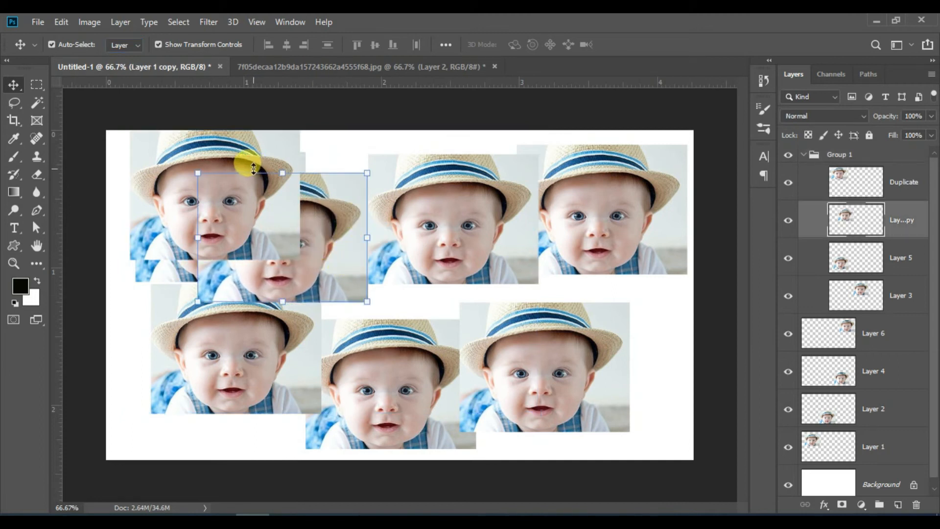
Step: Enlarge the Layer 1 copy photo proportionally to about 104%, move it down and to the right, and apply the transformation
{"action": "mouse_move", "coordinate": [367, 172]}
{"action": "left_mouse_down"}
{"action": "mouse_move", "coordinate": [406, 156]}
{"action": "mouse_move", "coordinate": [384, 178]}
{"action": "left_mouse_up"}
{"action": "left_click_drag", "start_coordinate": [331, 241], "coordinate": [376, 260]}
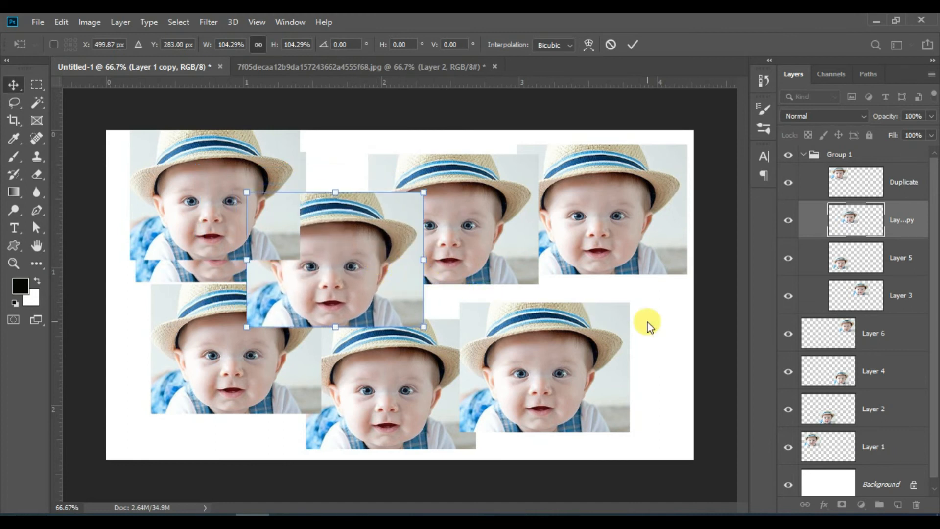
{"action": "key", "text": "Return"}
Step: Move the Layer 6 photo slightly down, then shift Layer 4 up and left and enlarge it proportionally to about 114%
{"action": "left_click_drag", "start_coordinate": [612, 258], "coordinate": [612, 277]}
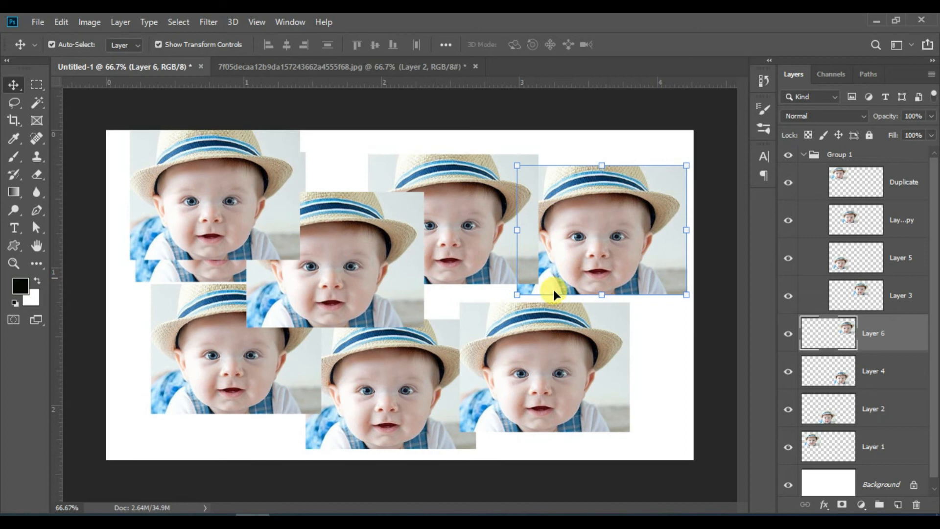
{"action": "left_click_drag", "start_coordinate": [555, 378], "coordinate": [416, 274]}
{"action": "left_click", "coordinate": [447, 295]}
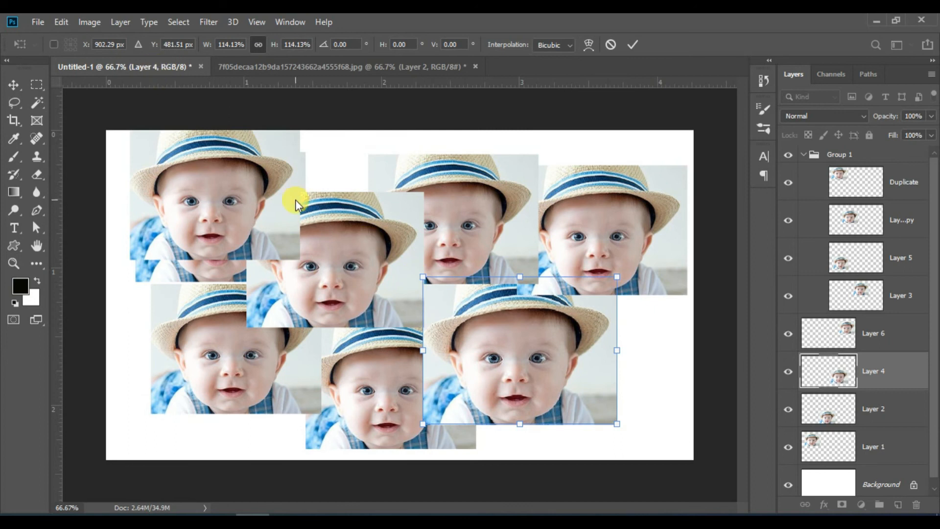
{"action": "left_click", "coordinate": [631, 49]}
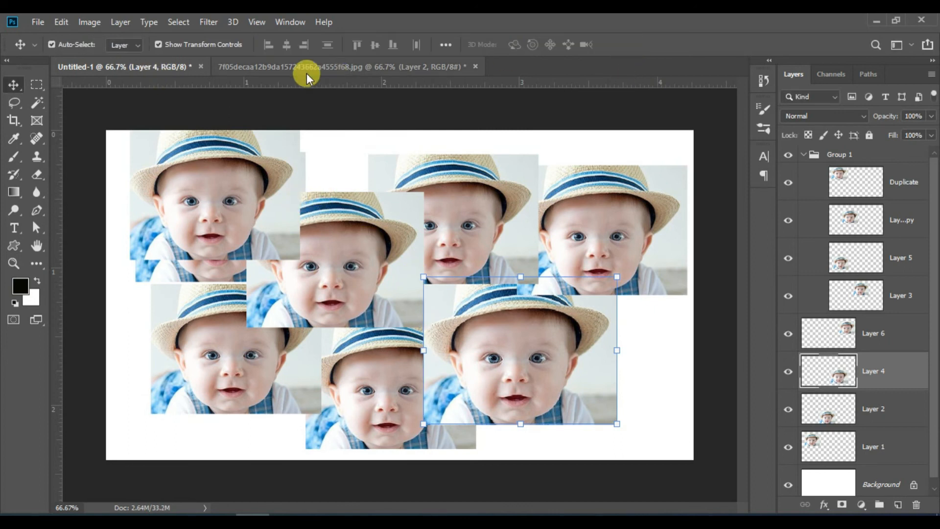
Step: Hide the transform controls, move the Duplicate photo down and right over Layer 4, and move Layer 1 copy left and slightly up
{"action": "left_click", "coordinate": [158, 45]}
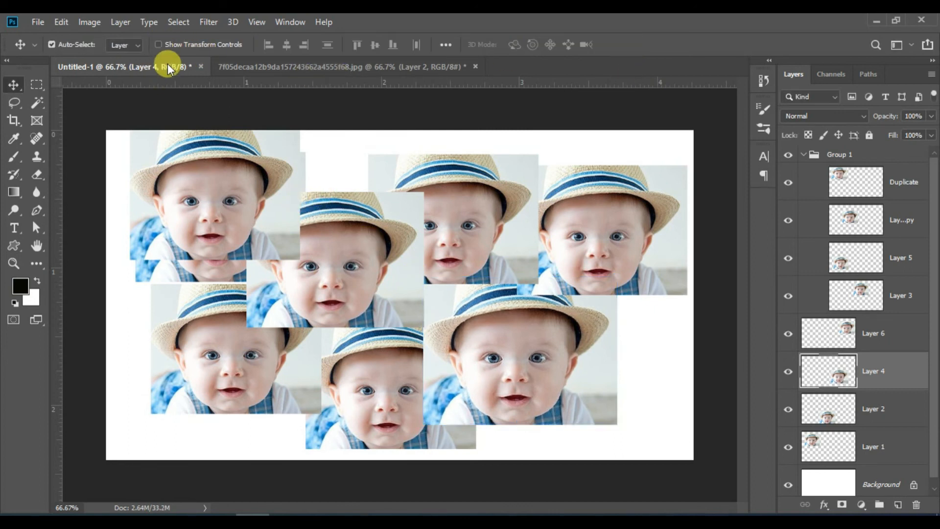
{"action": "left_click", "coordinate": [248, 232]}
{"action": "left_click_drag", "start_coordinate": [269, 243], "coordinate": [549, 371]}
{"action": "left_click_drag", "start_coordinate": [361, 291], "coordinate": [283, 278]}
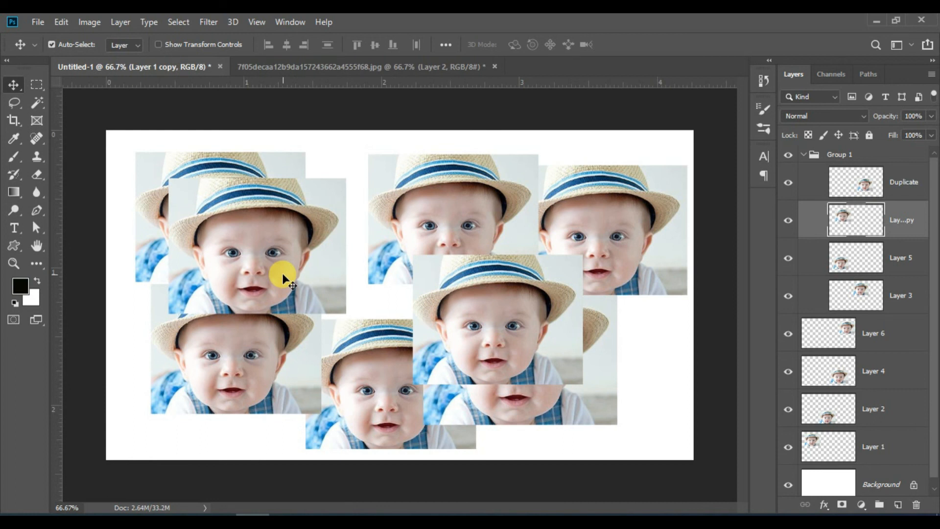
Step: Use Free Transform to enlarge the Layer 1 copy photo proportionally to about 109% from its upper-left corner
{"action": "key", "text": "ctrl+t"}
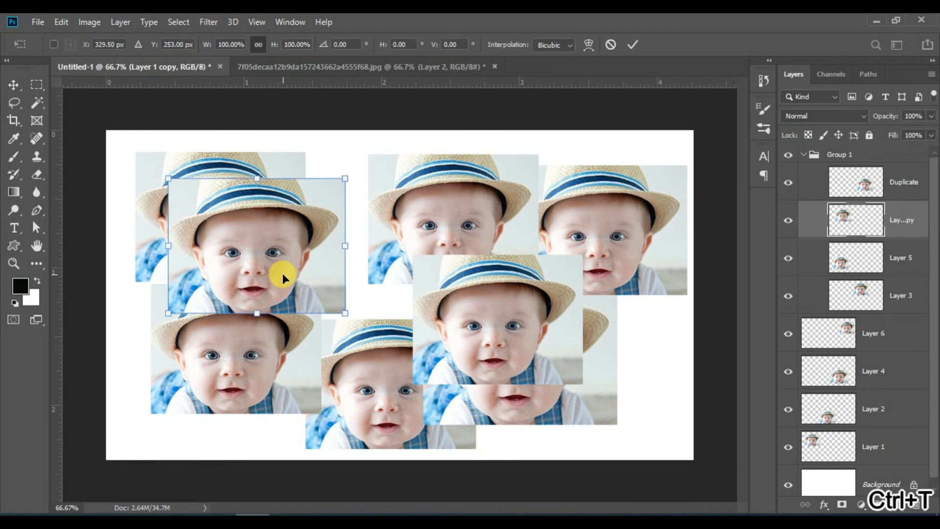
{"action": "left_click_drag", "start_coordinate": [168, 179], "coordinate": [150, 163]}
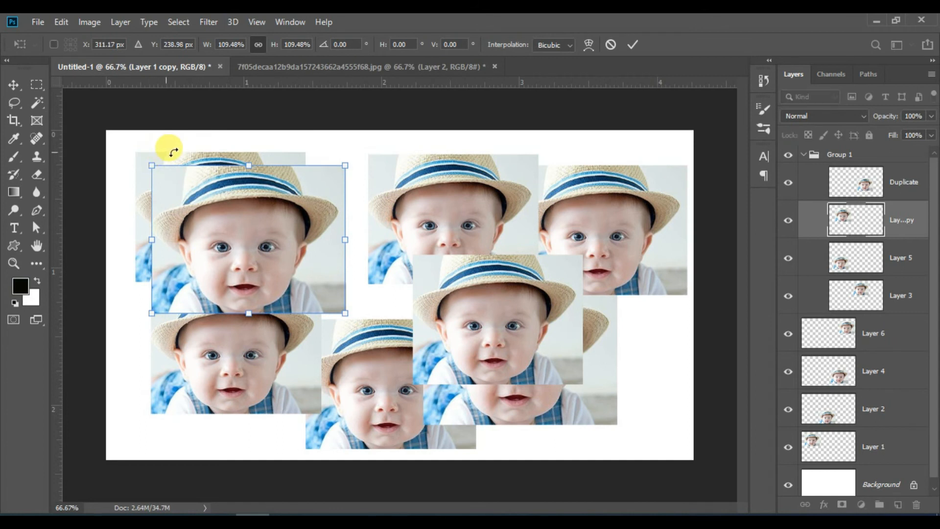
{"action": "left_click", "coordinate": [628, 44]}
Step: Show the transform controls again, enlarge the Duplicate photo to about 121%, and move it about 0.42 in right and 0.15 in down
{"action": "left_click", "coordinate": [157, 45]}
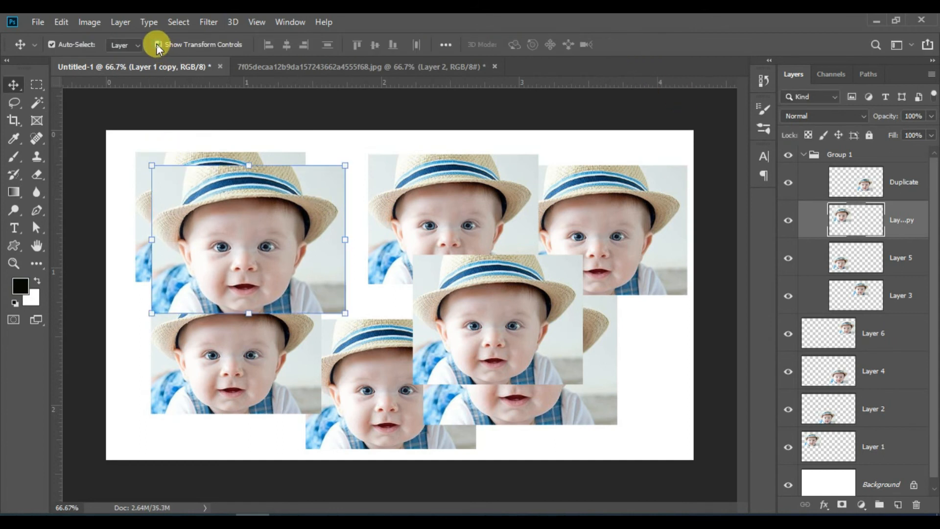
{"action": "left_click", "coordinate": [491, 307]}
{"action": "left_click_drag", "start_coordinate": [412, 253], "coordinate": [377, 227]}
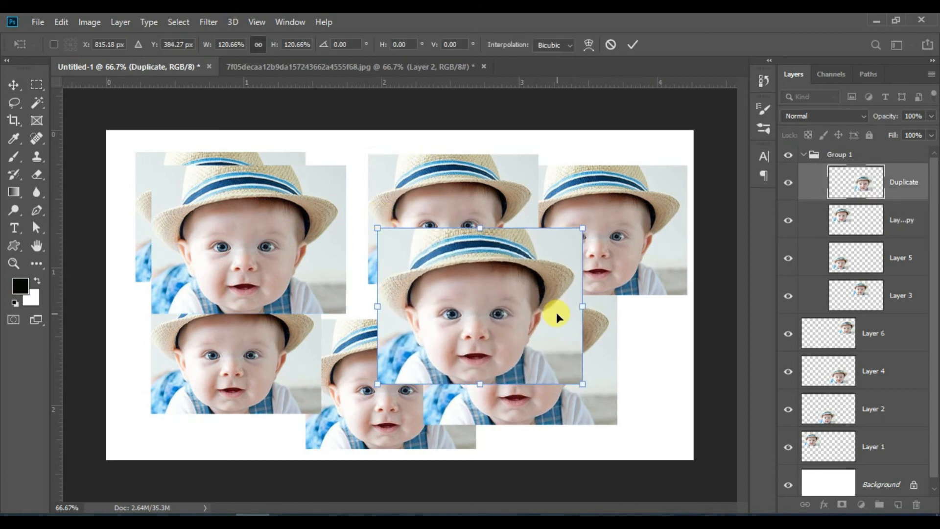
{"action": "left_click_drag", "start_coordinate": [520, 332], "coordinate": [587, 351]}
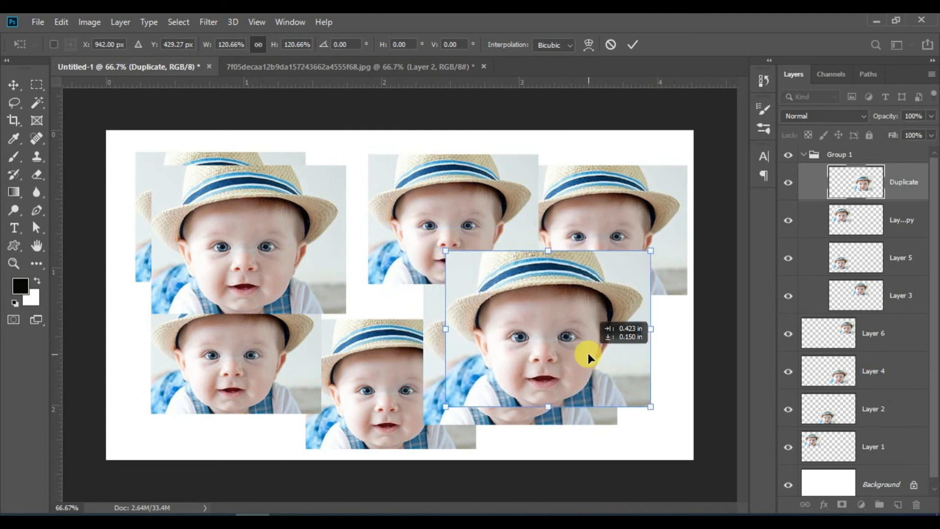
{"action": "left_click", "coordinate": [633, 47]}
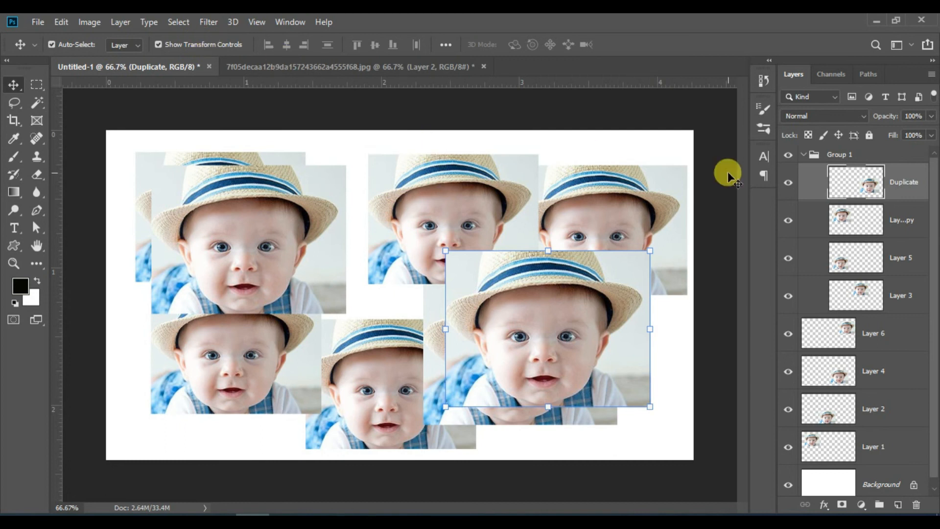
Step: Collapse Group 1, select it, and ungroup its layers
{"action": "left_click", "coordinate": [805, 154]}
{"action": "left_click", "coordinate": [803, 154]}
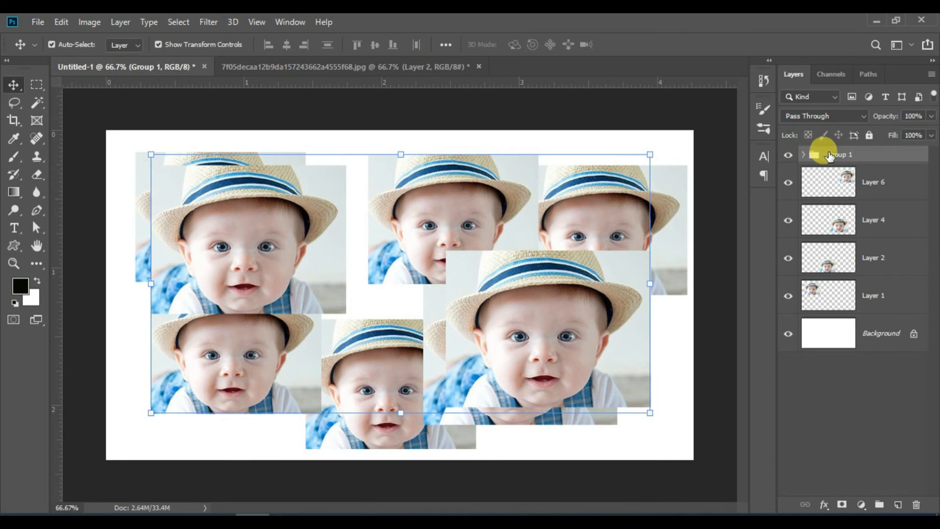
{"action": "left_click", "coordinate": [120, 22]}
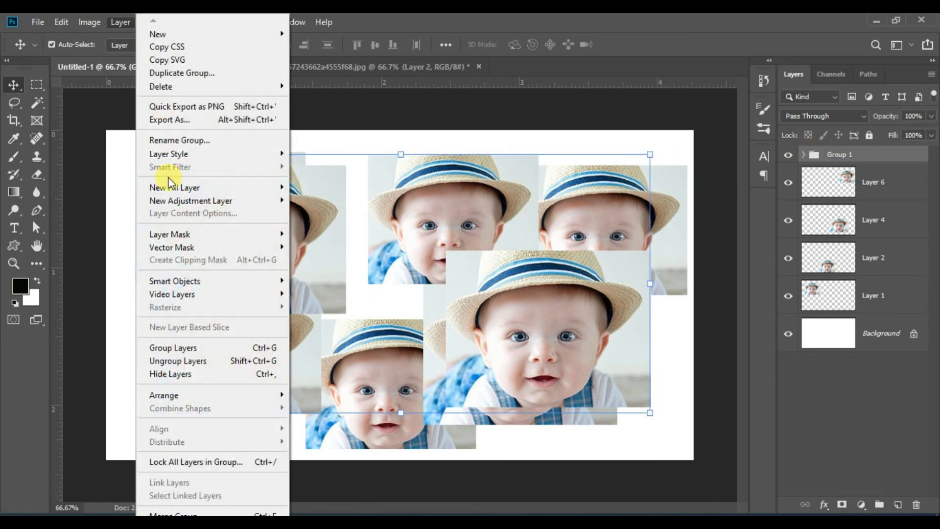
{"action": "left_click", "coordinate": [257, 360]}
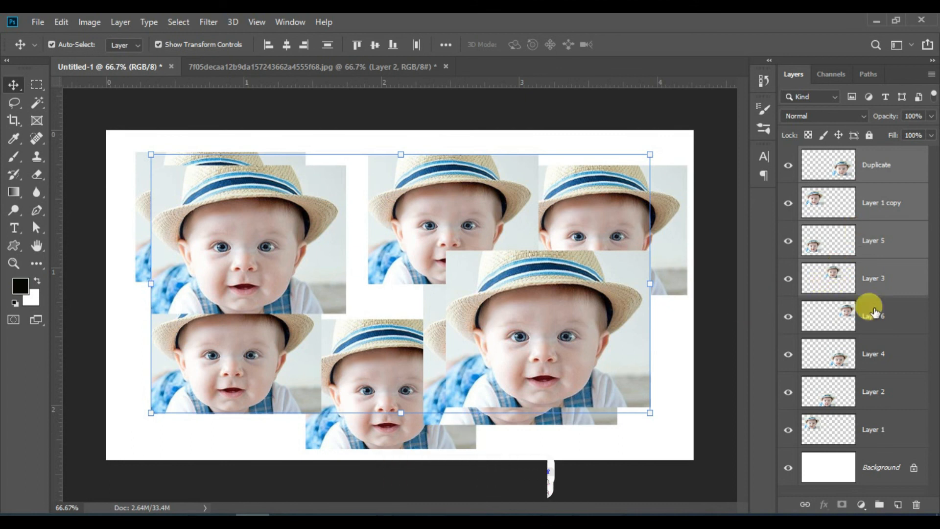
Step: Delete the Duplicate, Layer 1 copy and Layer 5 layers one after another
{"action": "left_click", "coordinate": [875, 175]}
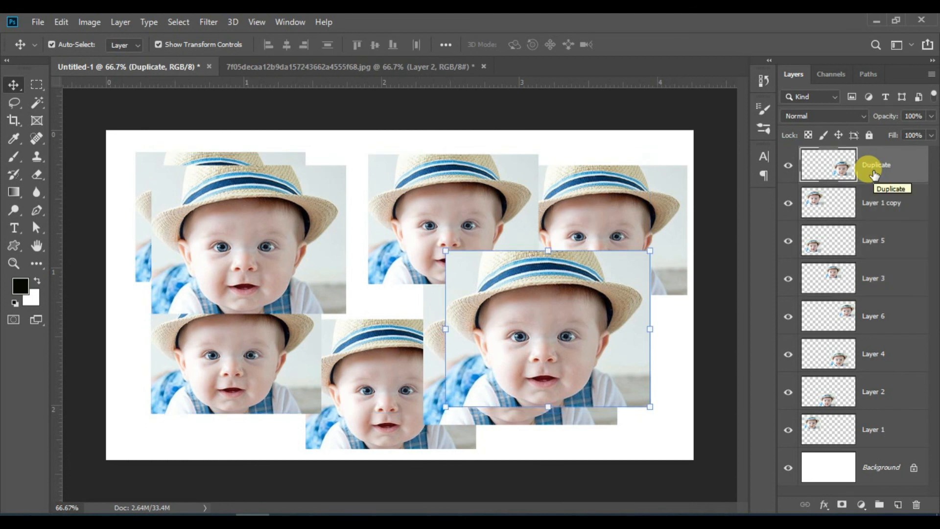
{"action": "left_click", "coordinate": [915, 505]}
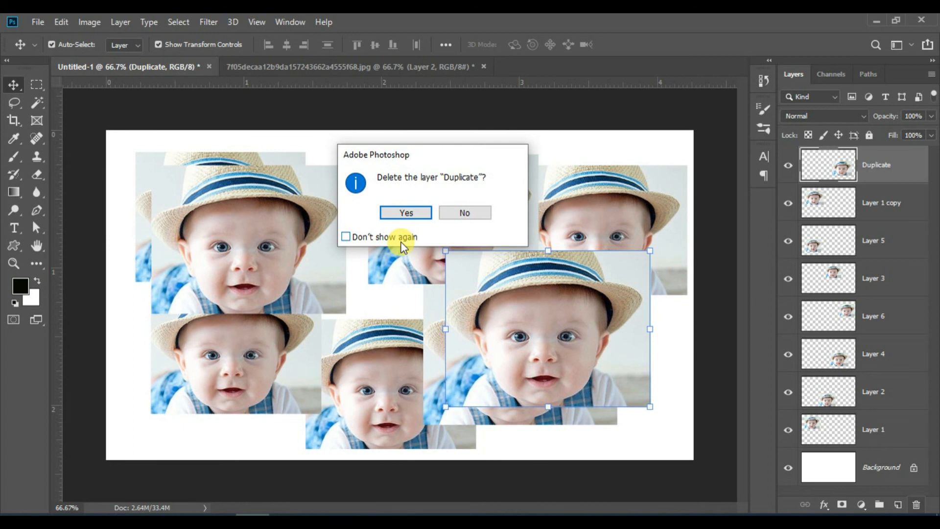
{"action": "left_click", "coordinate": [404, 213]}
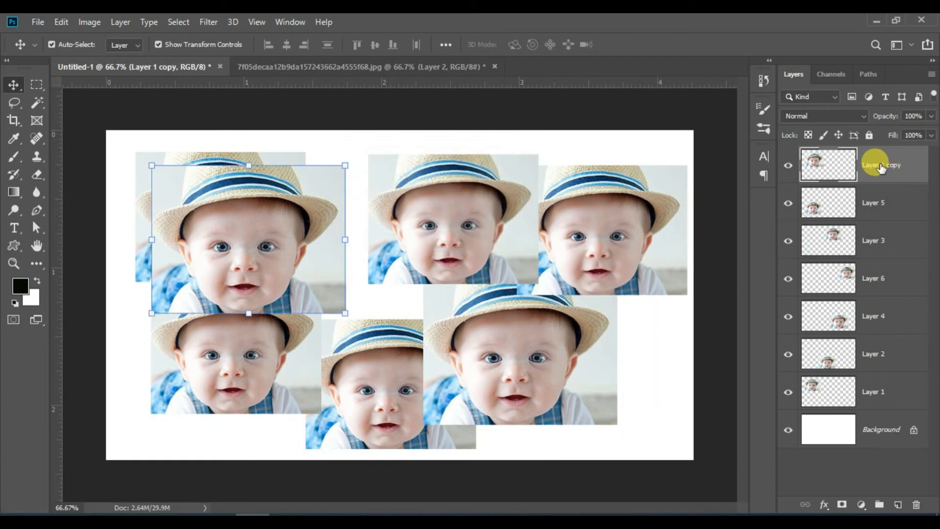
{"action": "left_click_drag", "start_coordinate": [879, 169], "coordinate": [916, 504]}
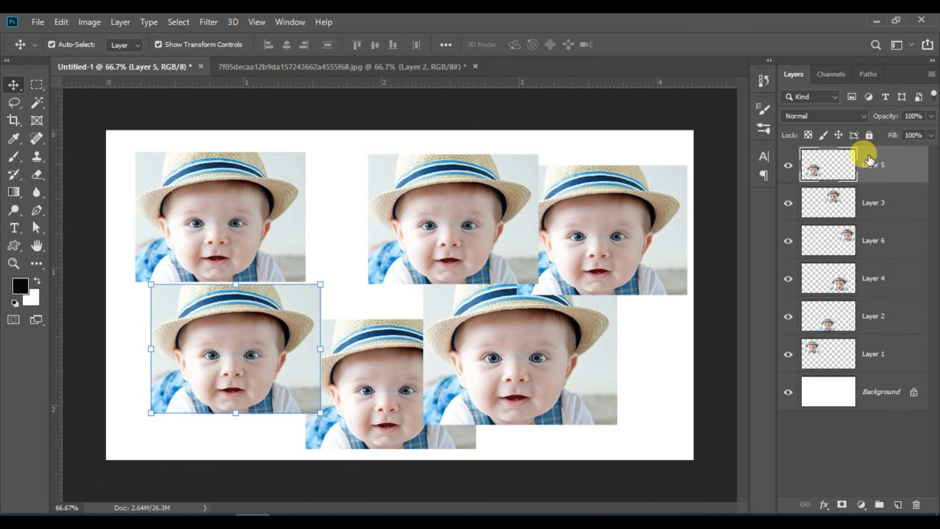
{"action": "key", "text": "Delete"}
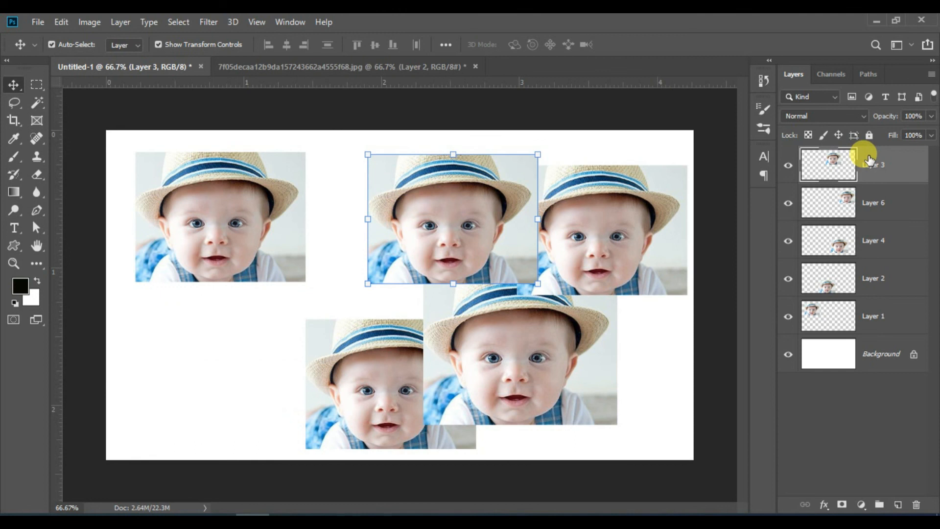